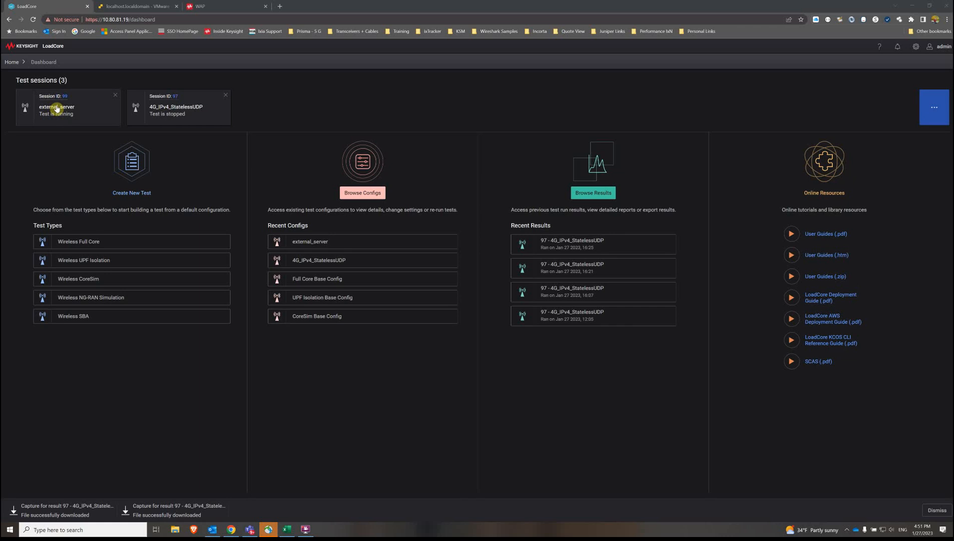
Step: Open the external_server test session and review the general Settings of the UE range
click(57, 109)
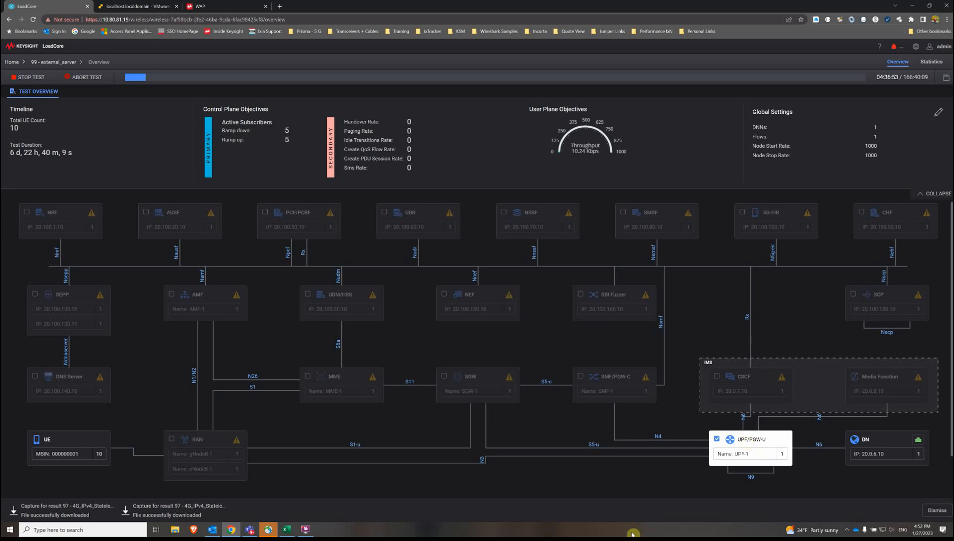
click(58, 443)
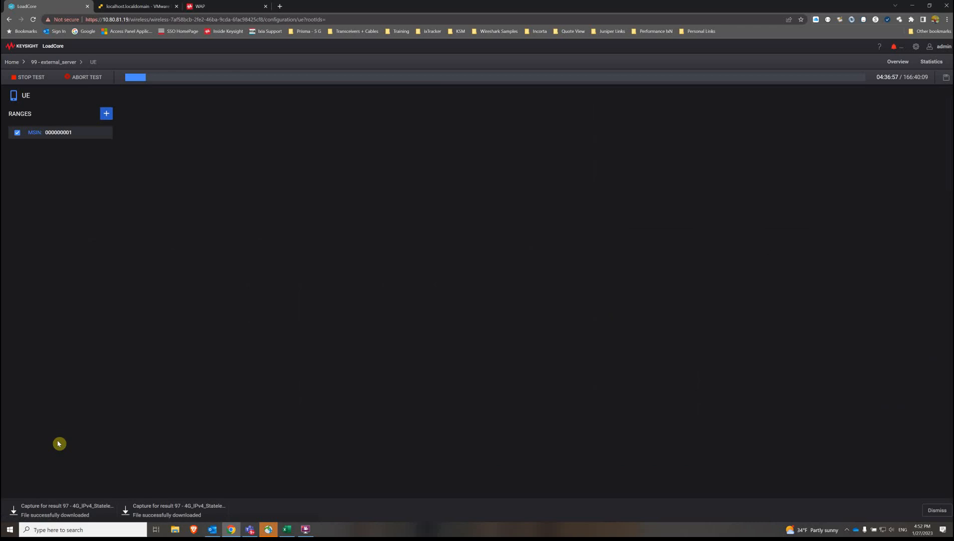
click(58, 136)
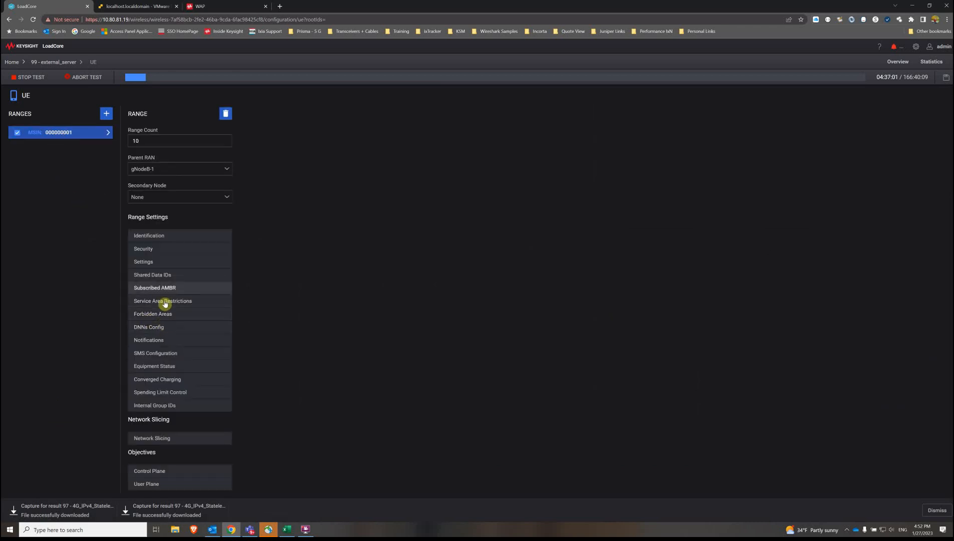
click(163, 267)
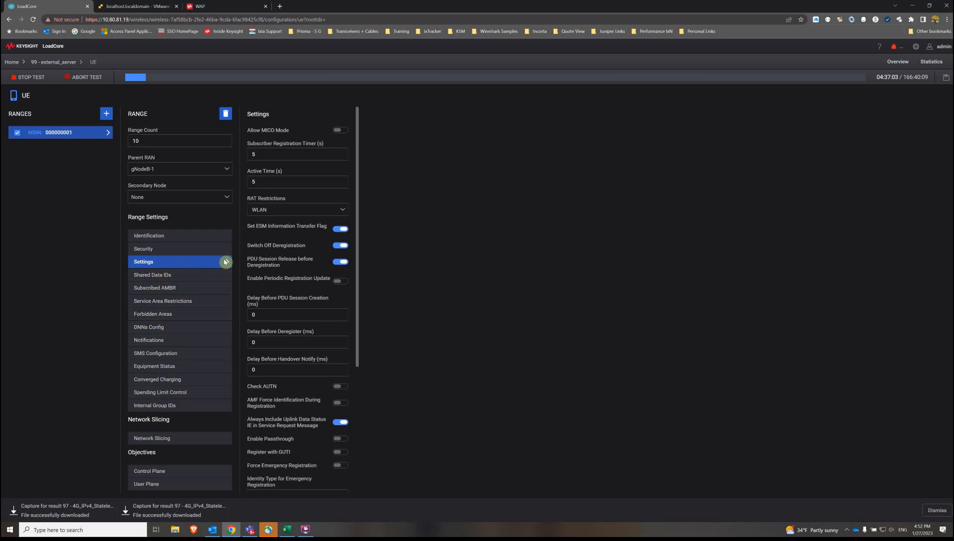
scroll(286, 253, down, 1)
scroll(286, 253, down, 1)
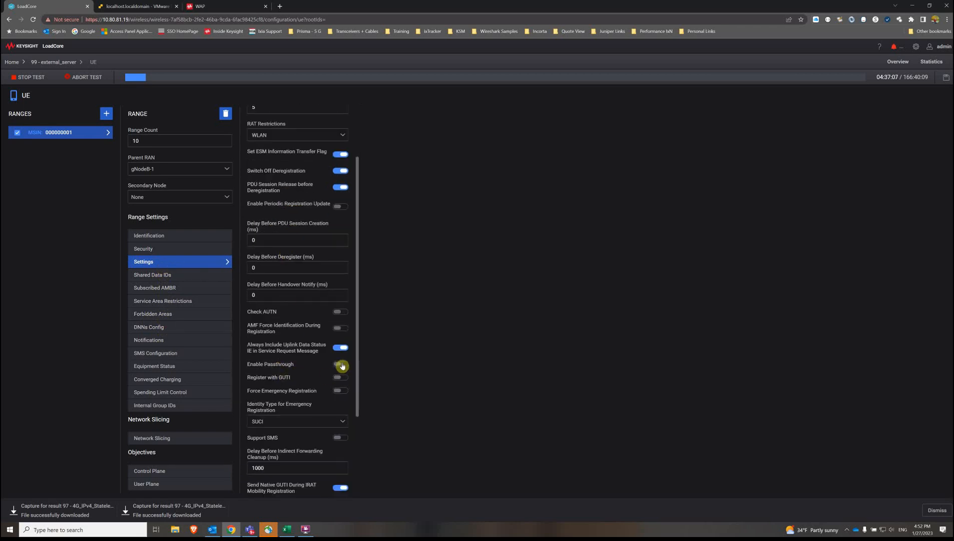
scroll(268, 346, down, 2)
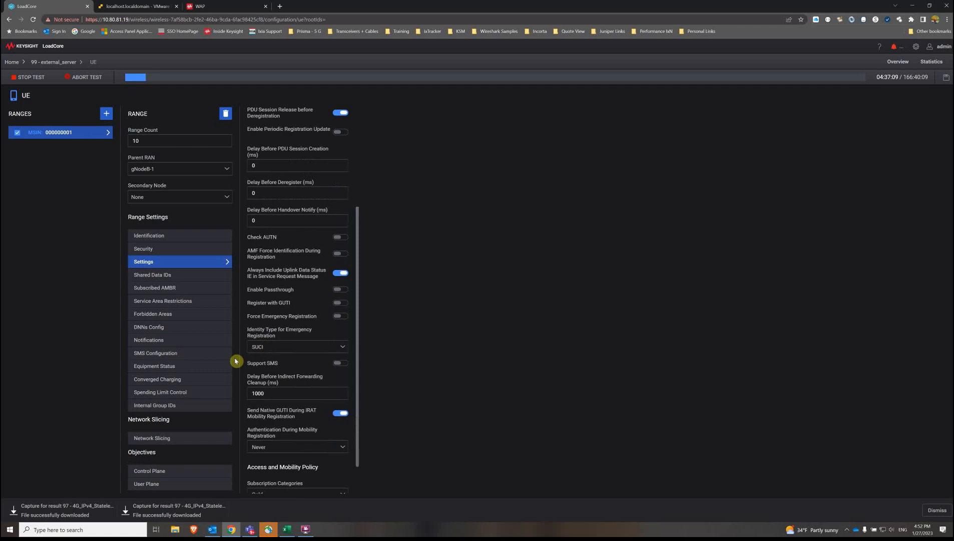
Step: Review the UE range's Control Plane objectives and the Stateless UDP traffic parameters of its User Plane
click(151, 472)
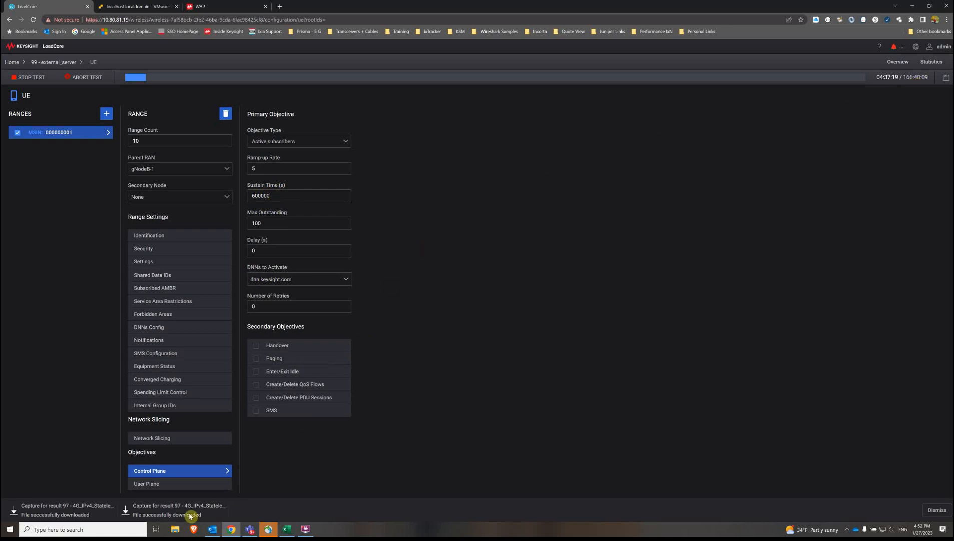
click(139, 484)
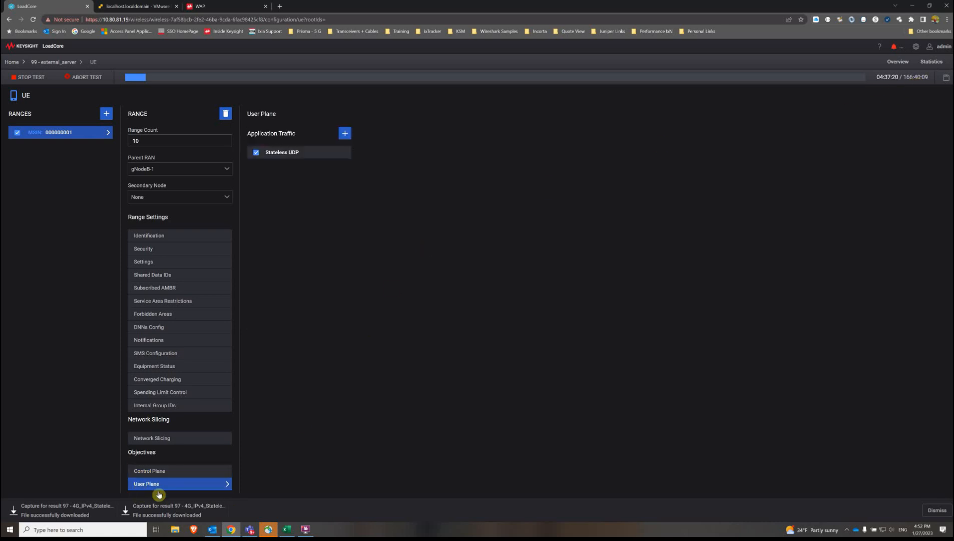
click(299, 153)
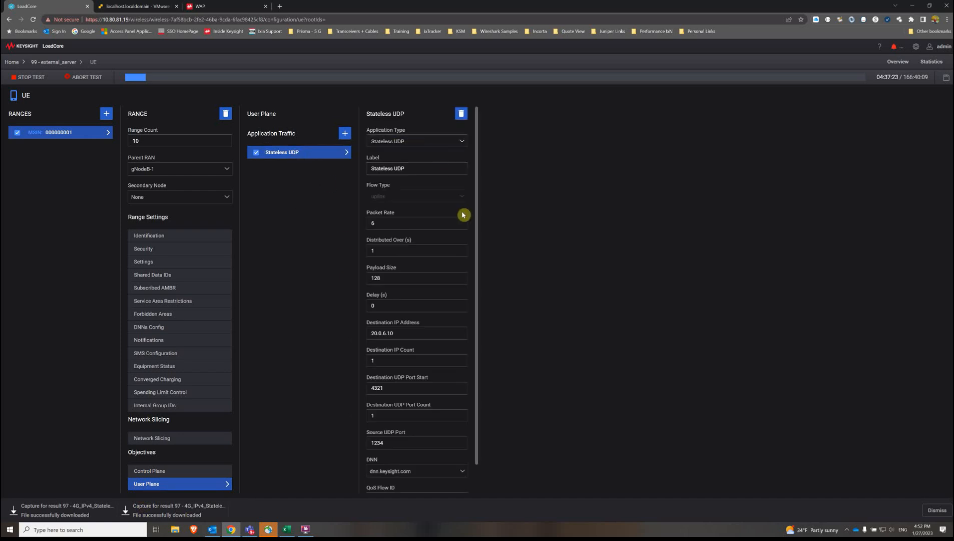
scroll(415, 425, down, 1)
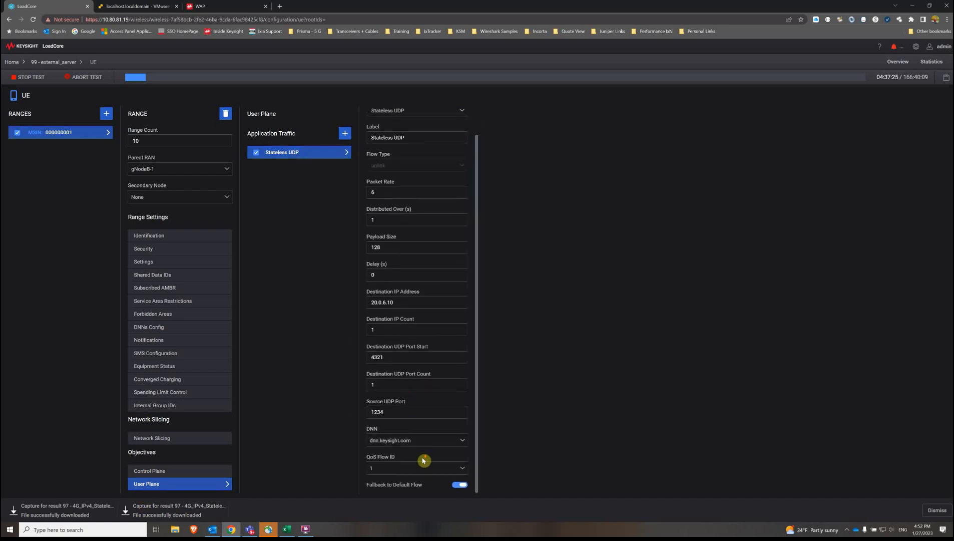
scroll(426, 451, up, 1)
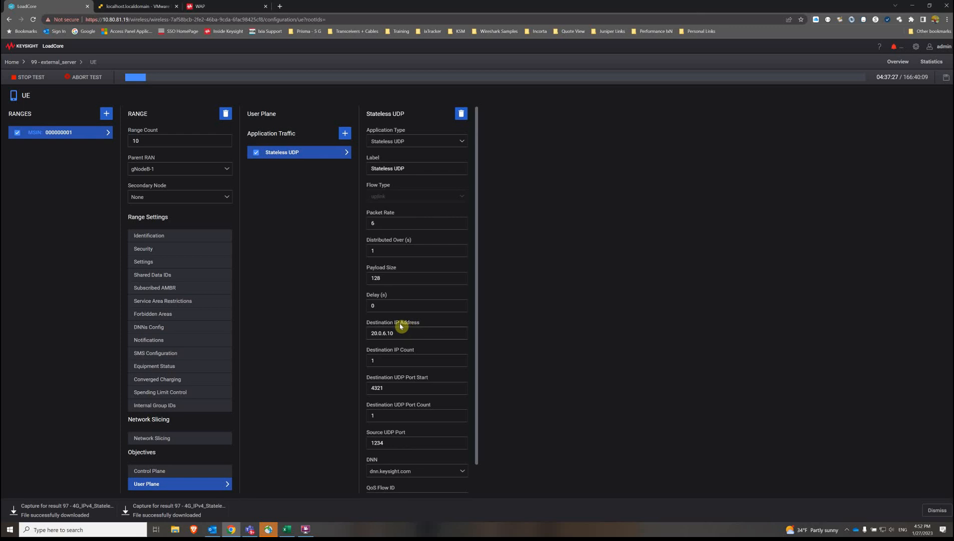
scroll(386, 253, down, 1)
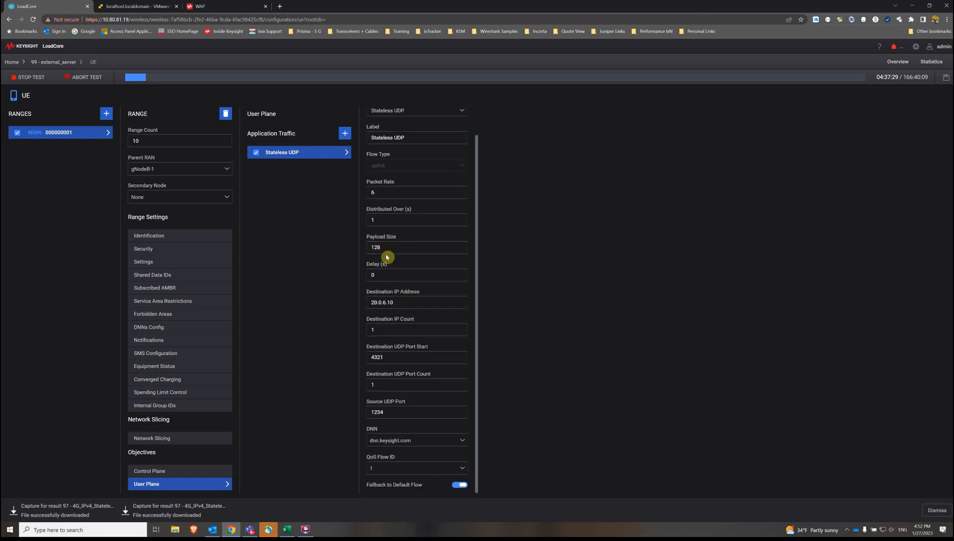
scroll(387, 254, up, 1)
scroll(386, 291, down, 1)
click(173, 472)
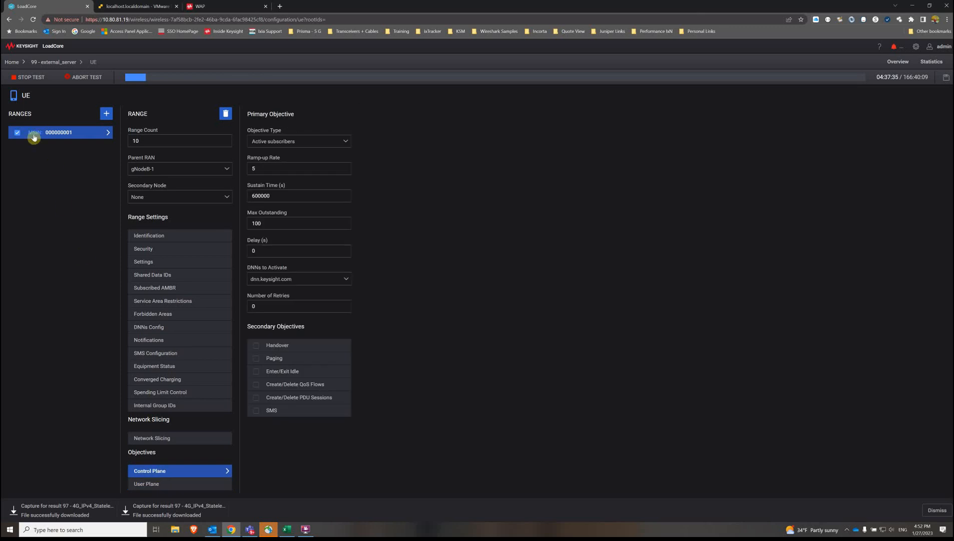
Step: From the test overview, inspect the N6 interface settings of the UPF-1 range in the UPF/PGW-U node
click(46, 63)
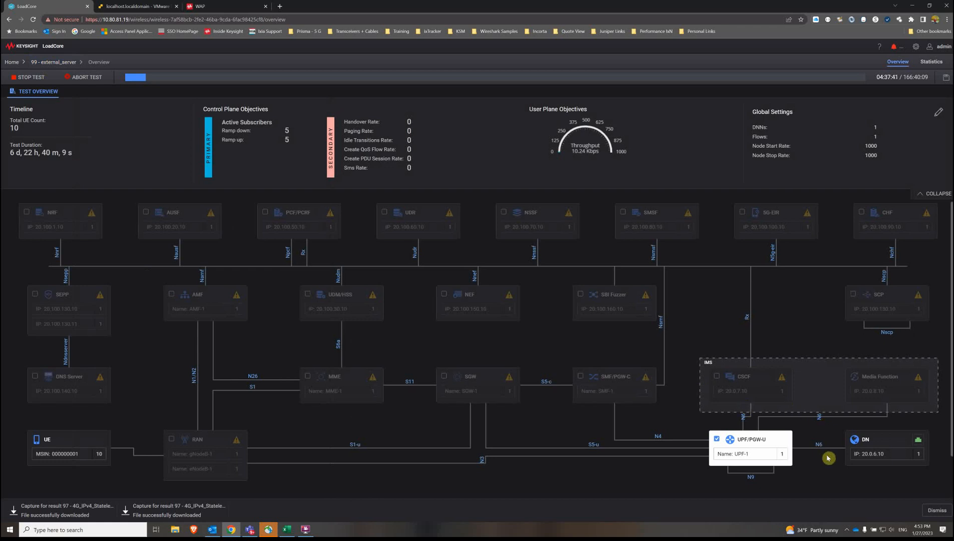
click(750, 447)
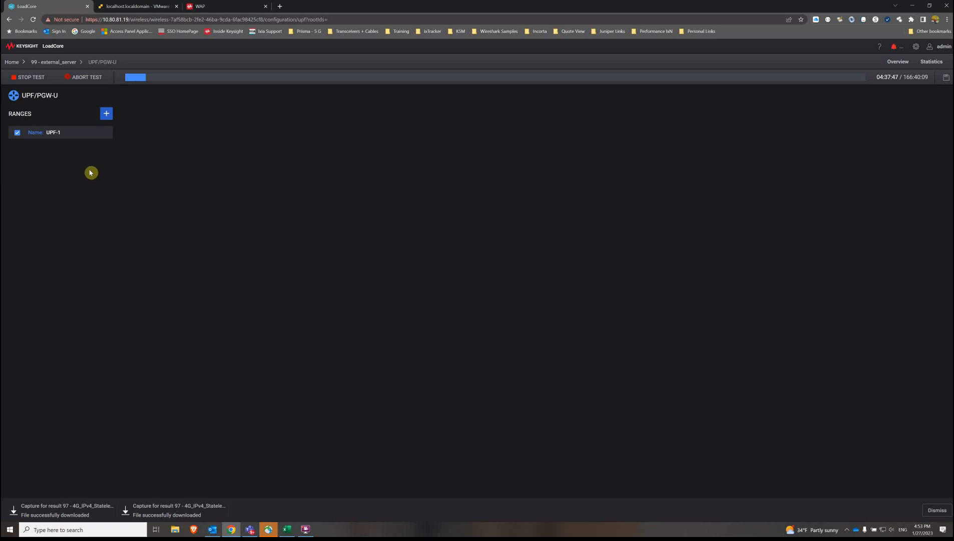
click(58, 134)
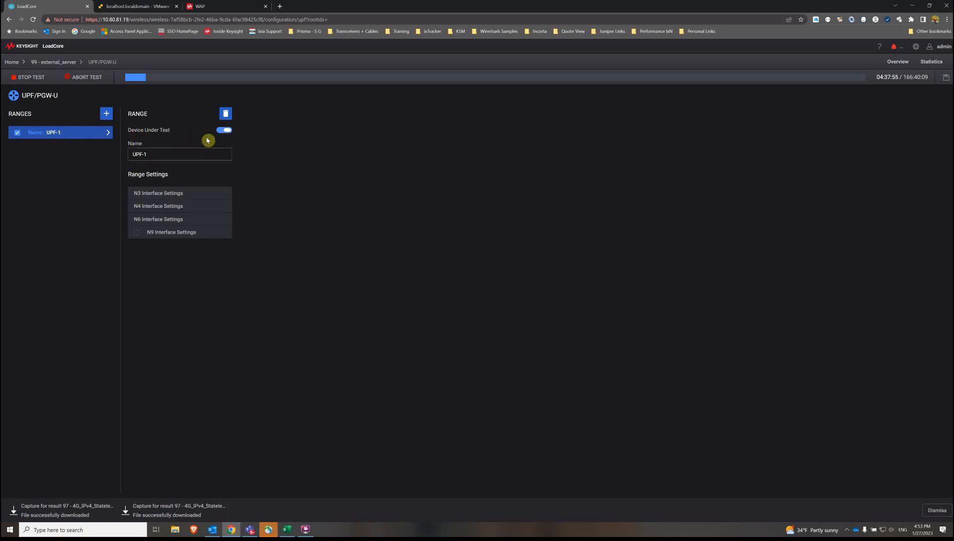
click(149, 221)
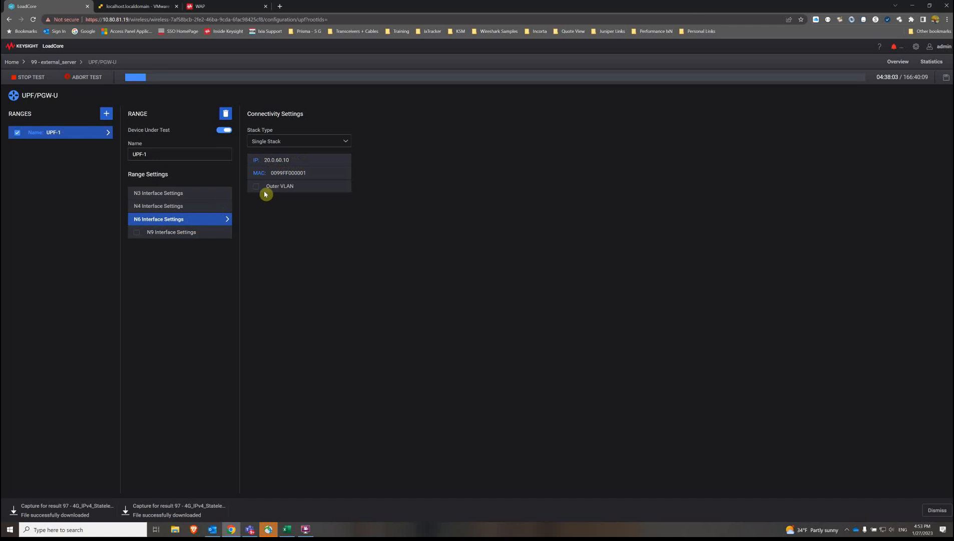
Step: Inspect the DN range's Stateless UDP application traffic and its N6 interface settings
click(50, 62)
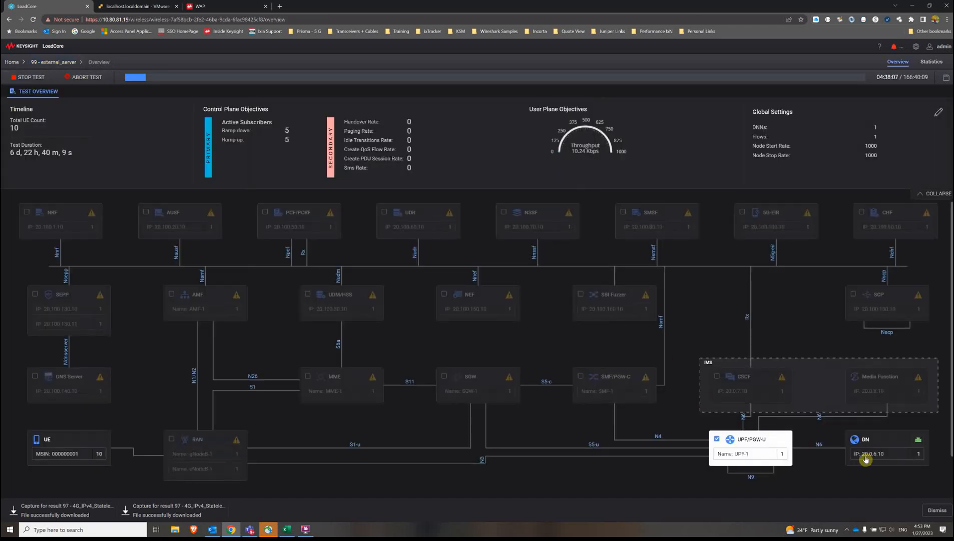
click(871, 441)
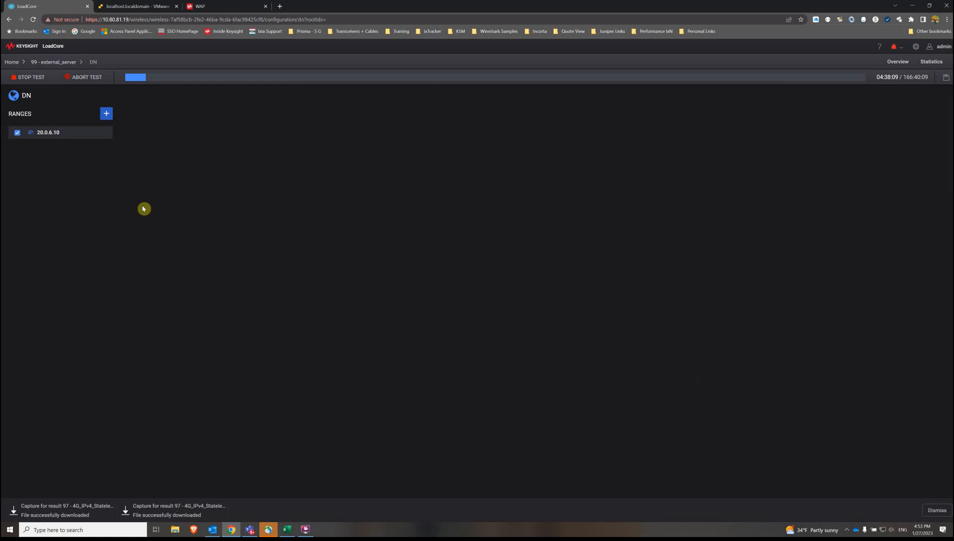
click(56, 136)
click(144, 212)
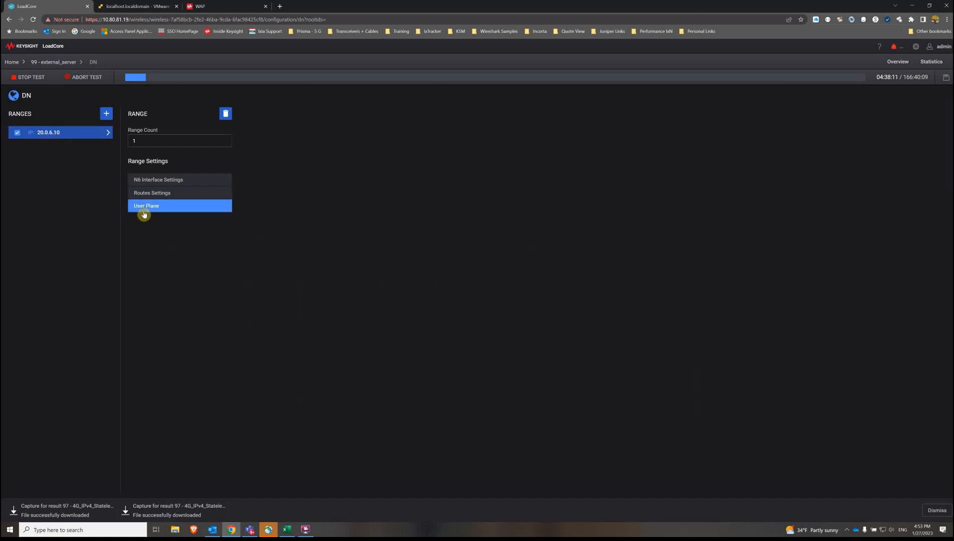
click(272, 154)
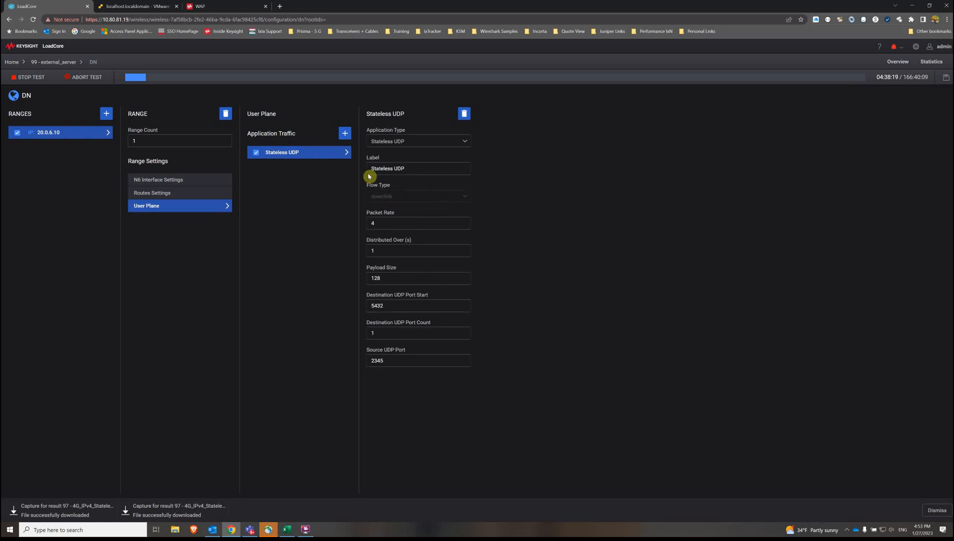
click(159, 184)
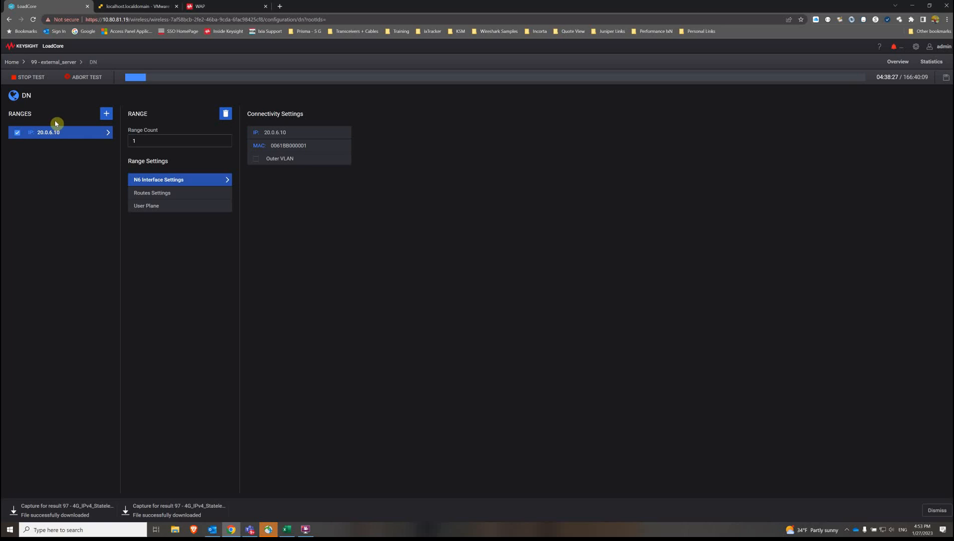
Step: Check the DN's agent assignment, then switch to VMware ESXi and inspect network adapter 2 of the LC4_0_Agent0-CP virtual machine
click(48, 62)
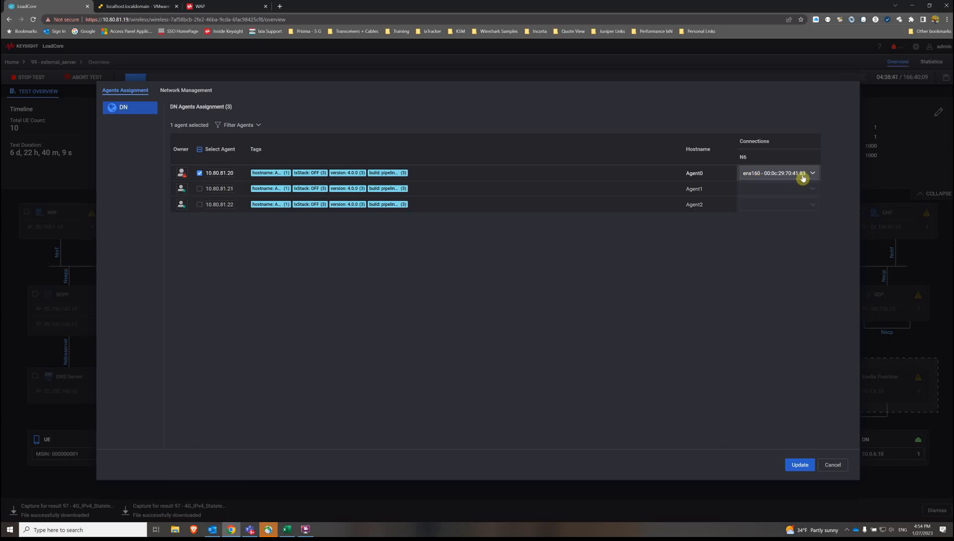
click(142, 7)
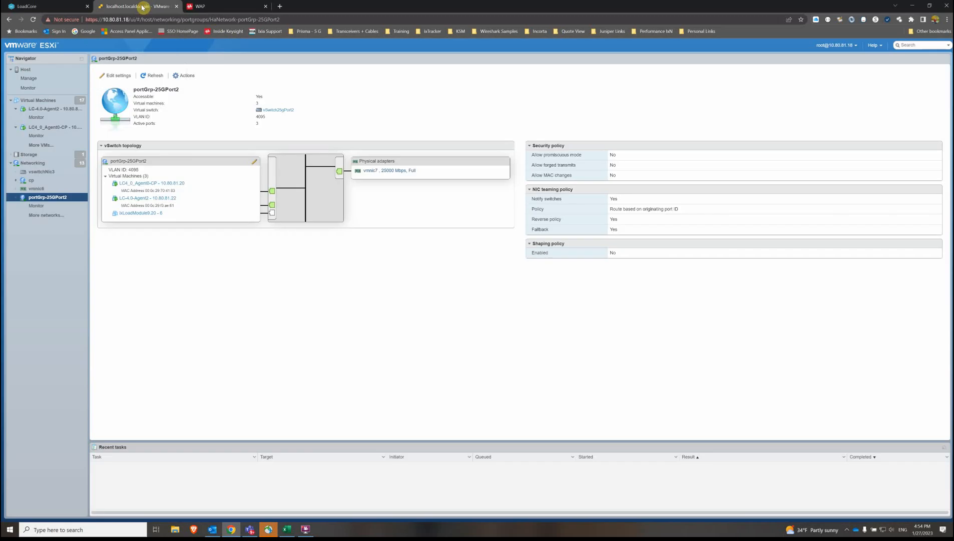
click(43, 111)
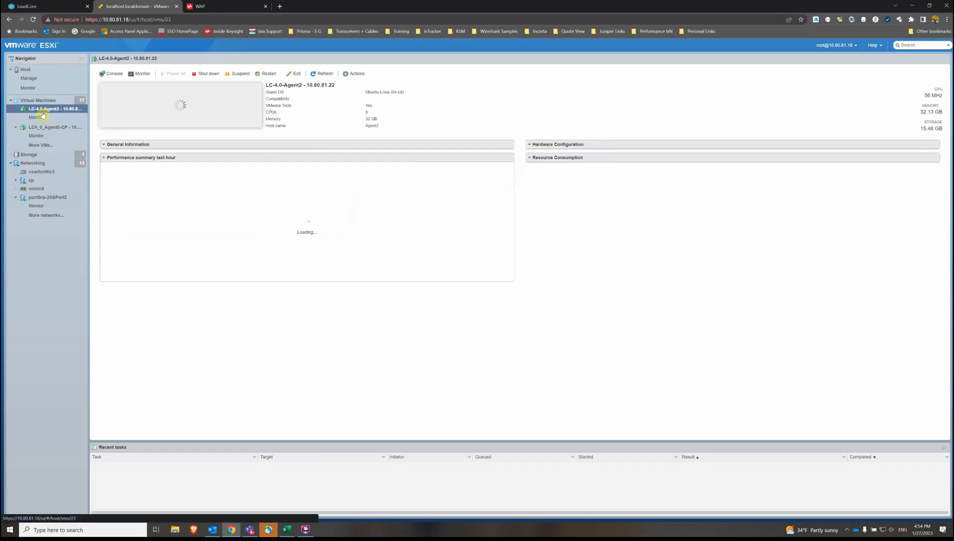
click(40, 100)
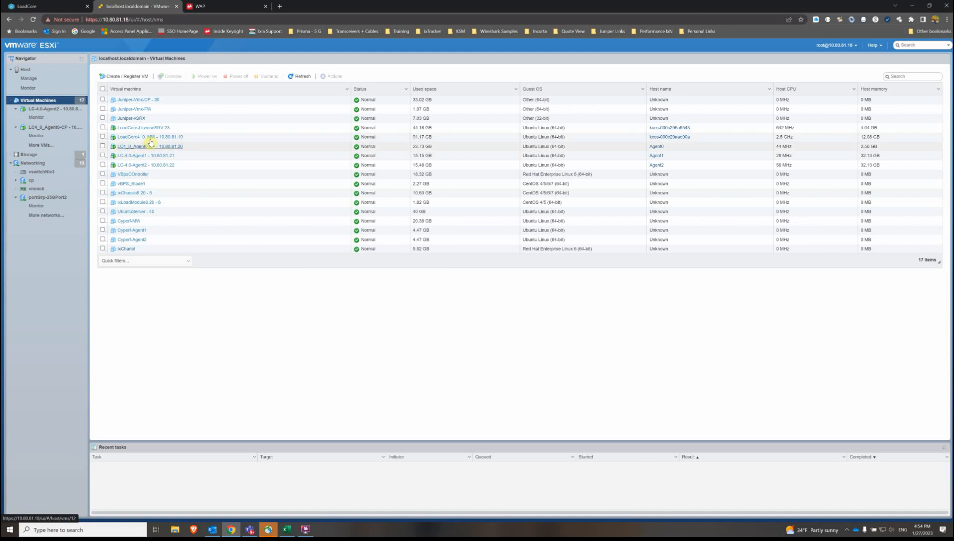
click(145, 148)
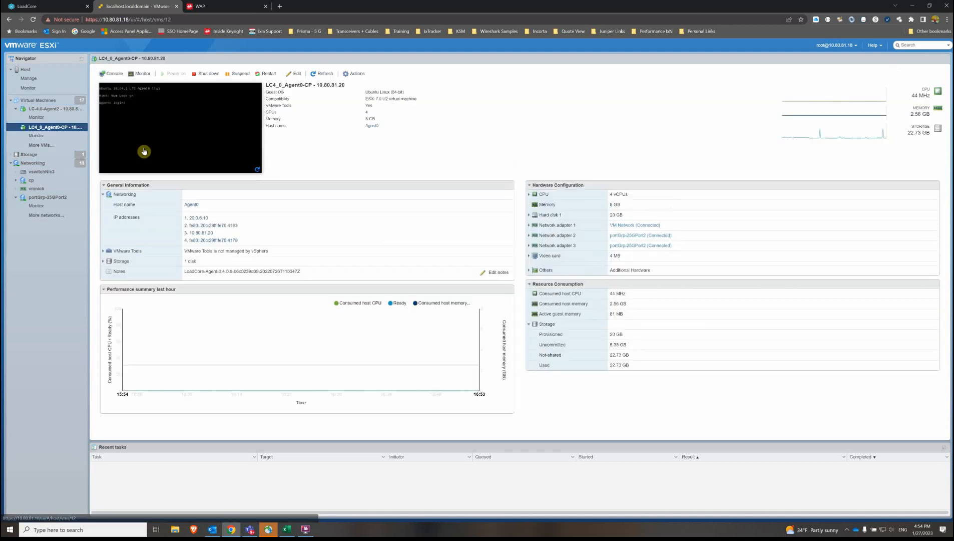
click(529, 236)
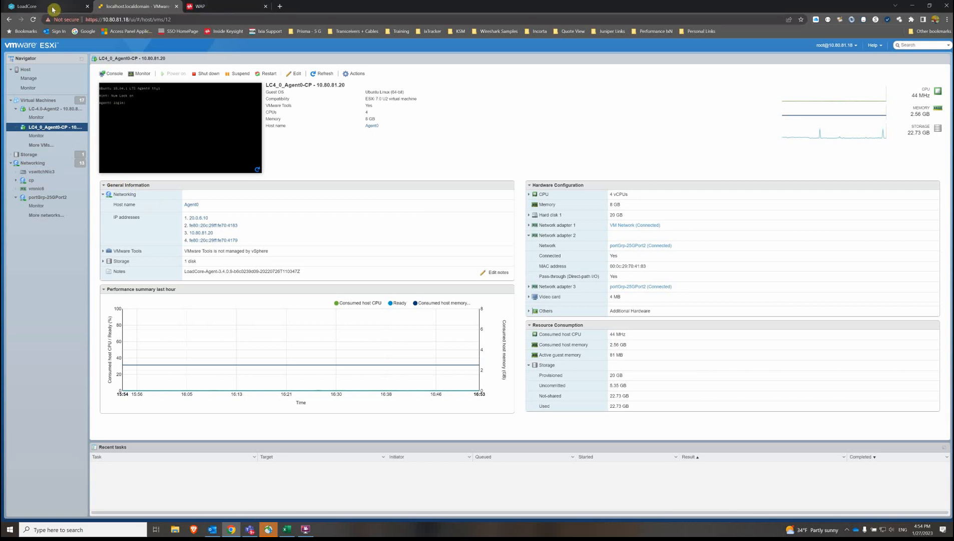
Step: View the port group portGrp-25GPort2, then switch back to LoadCore and close the DN agent assignment without updating it
click(628, 246)
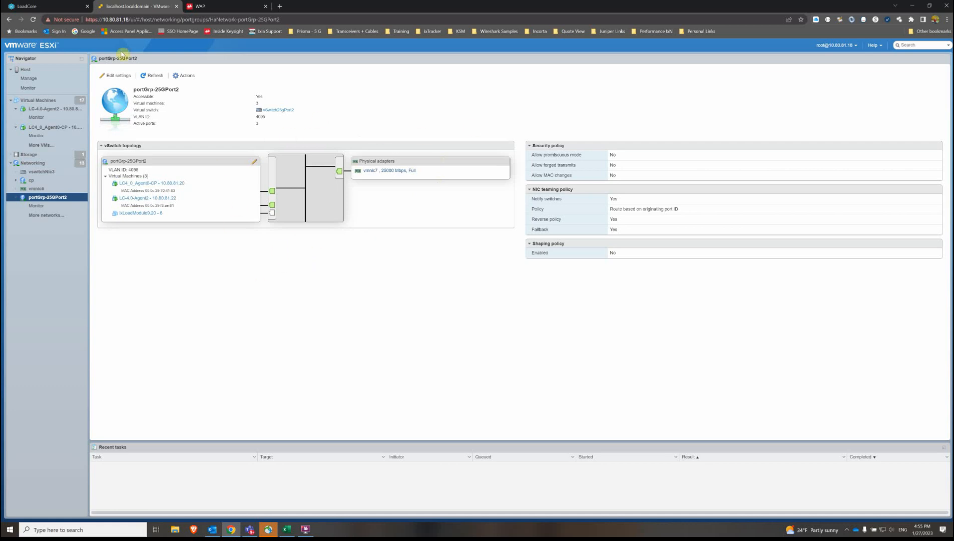
click(50, 7)
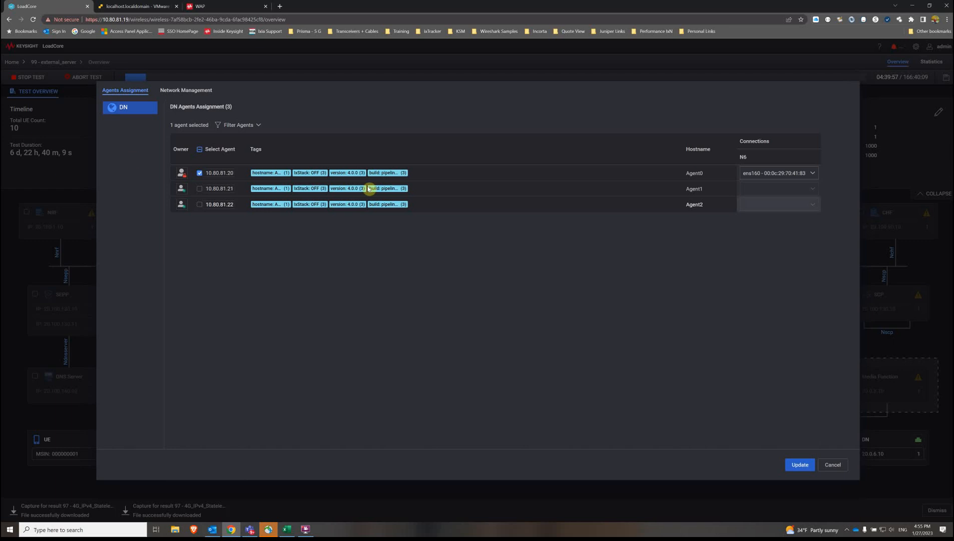
click(833, 465)
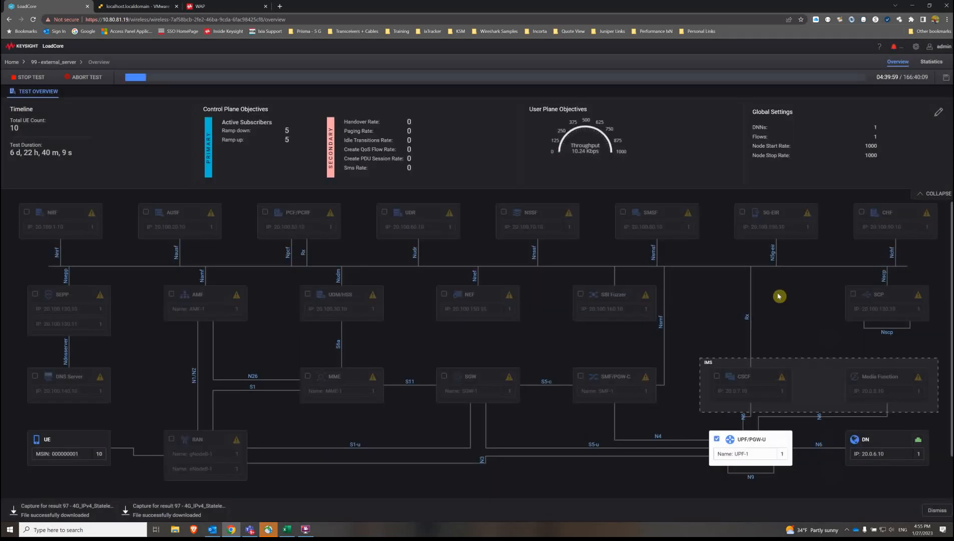
Step: Open the 4G_IPv4_StatelessUDP session from the dashboard and review the general settings of its UE range
click(10, 65)
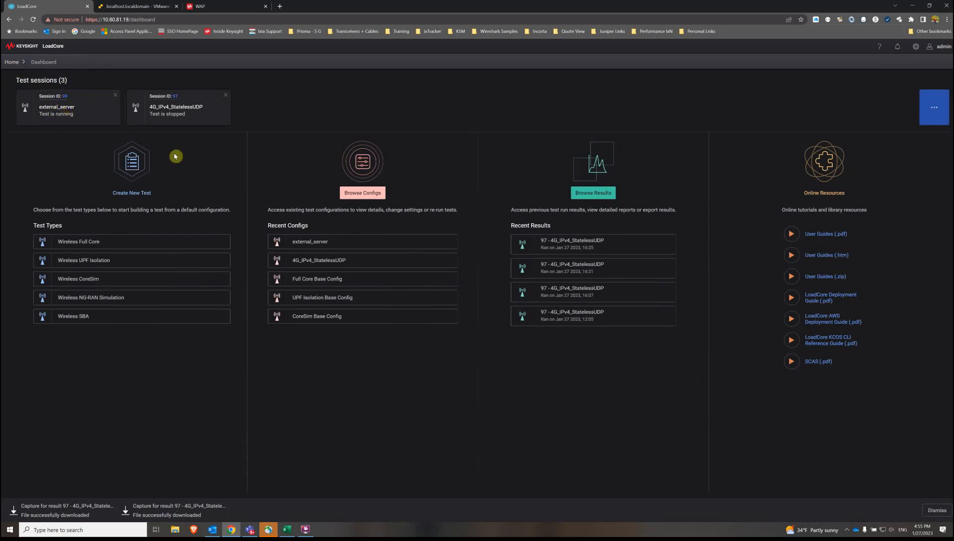
click(173, 106)
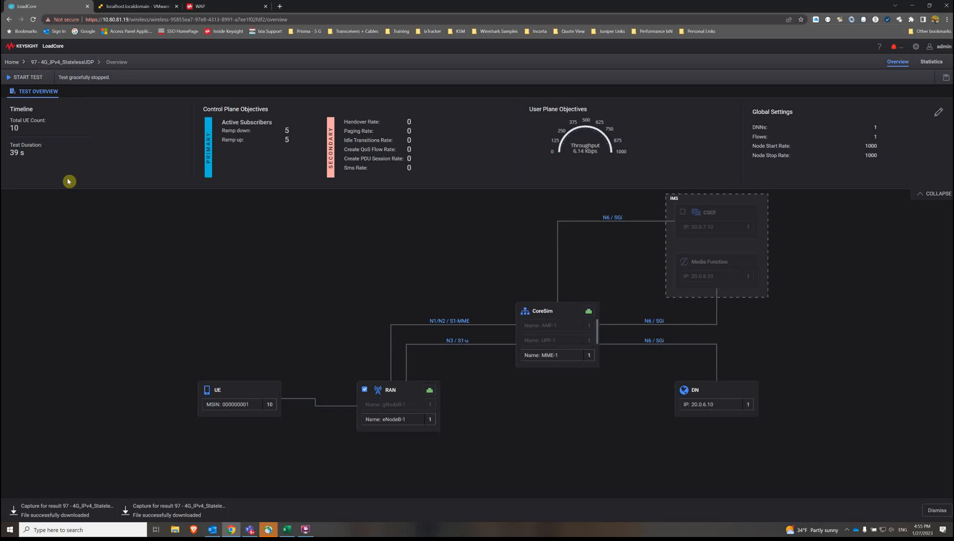
click(230, 391)
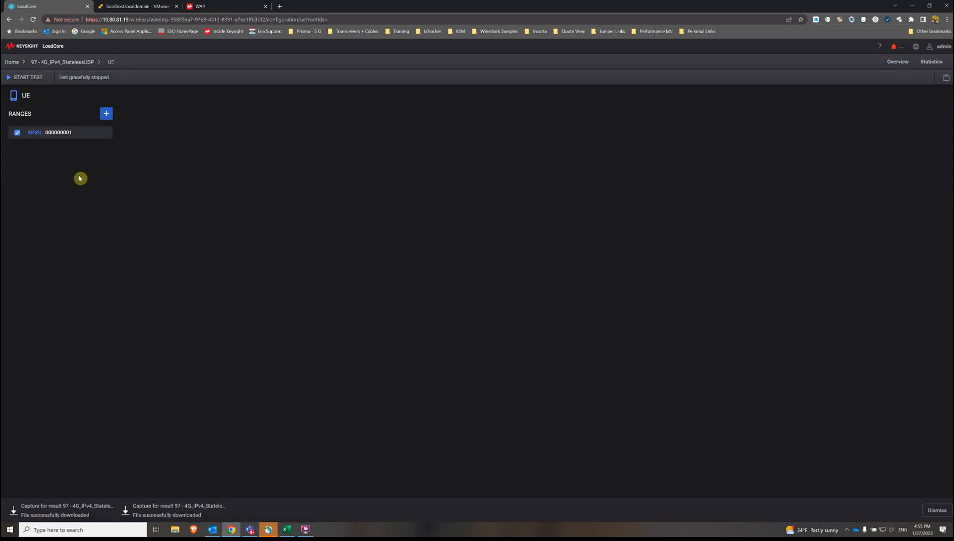
click(63, 133)
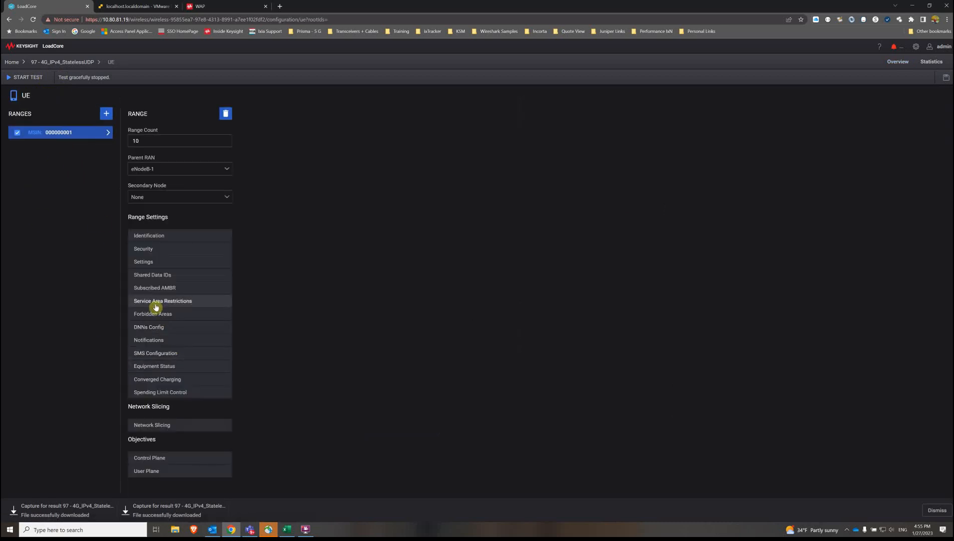
click(145, 263)
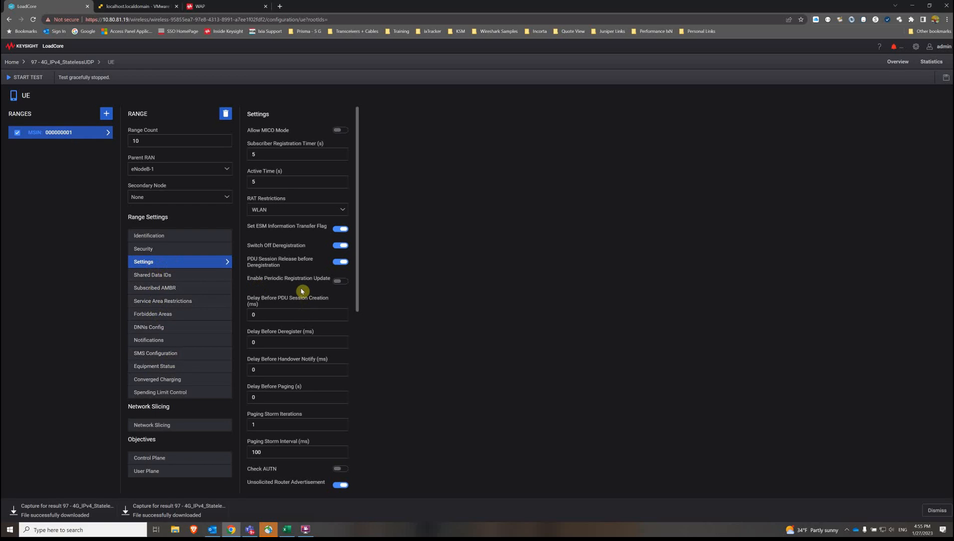
scroll(302, 291, down, 5)
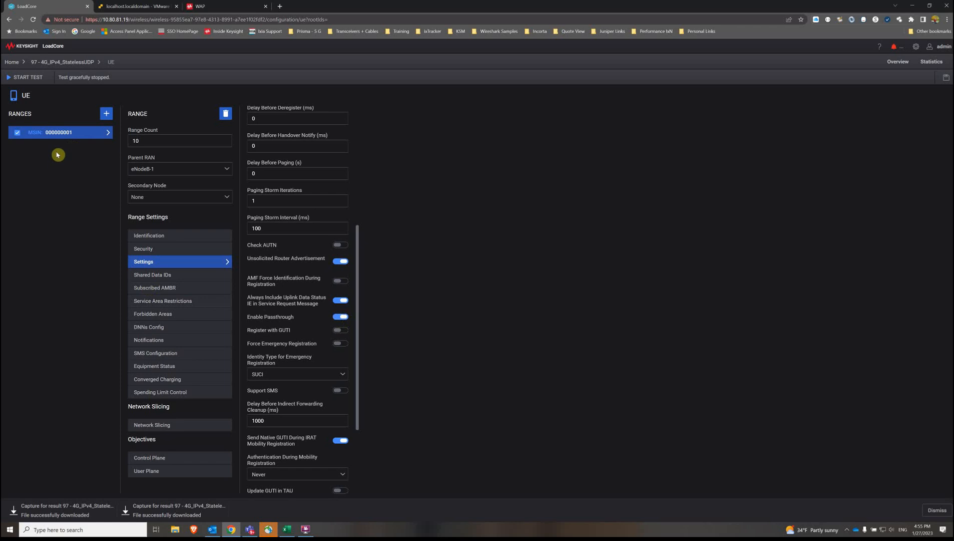
Step: Inspect the Stateless UDP application traffic in the UE range's user plane objectives, then return to the test overview
click(152, 472)
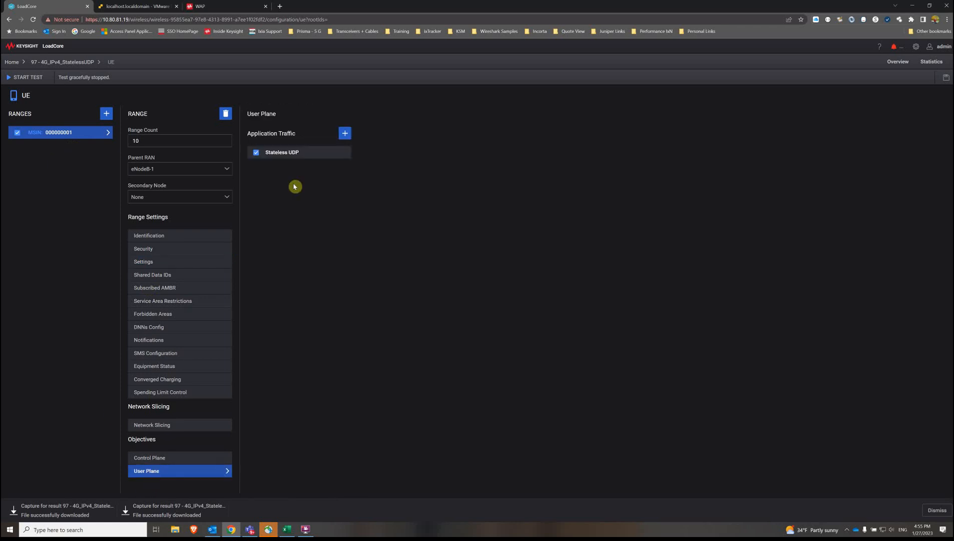
click(294, 153)
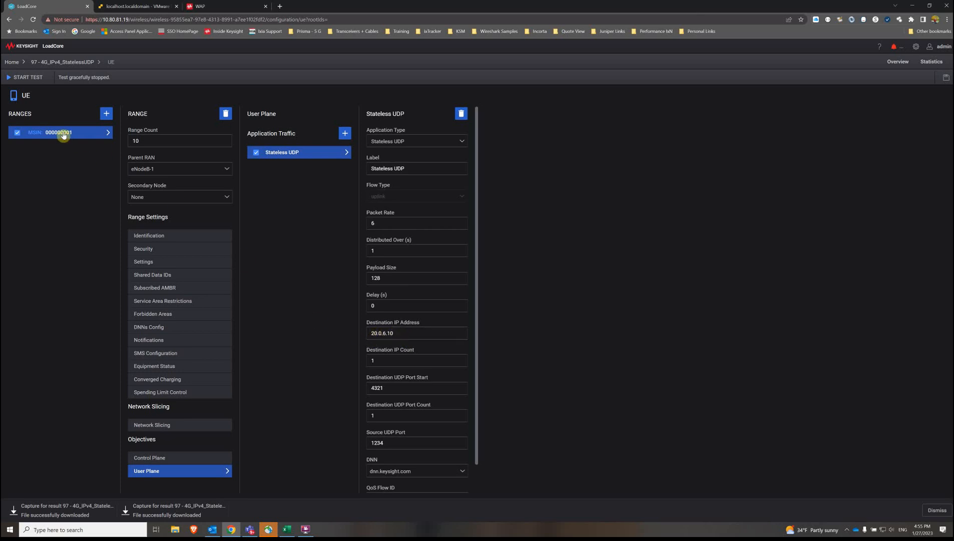
click(61, 62)
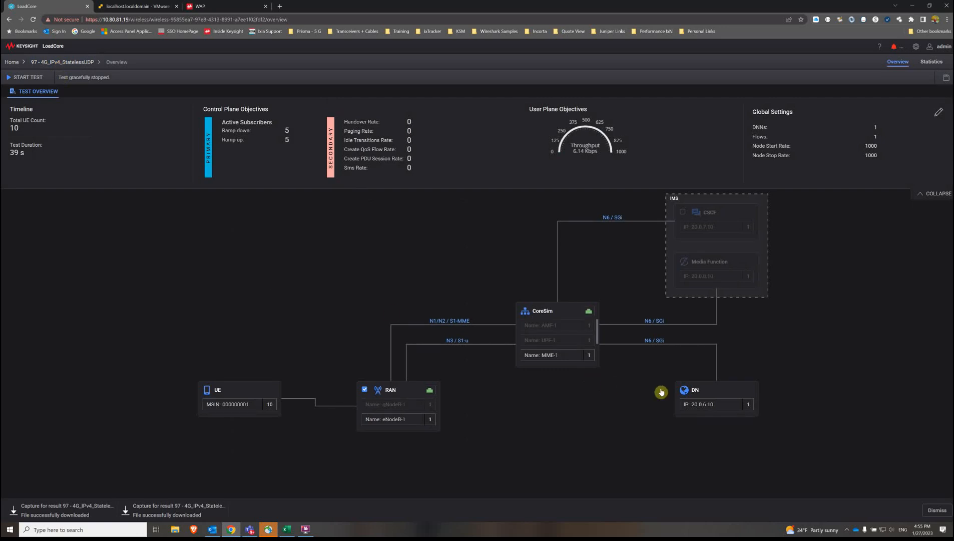
Step: Check the user plane application traffic of the DN range 20.0.6.10, then return to the test overview
click(685, 393)
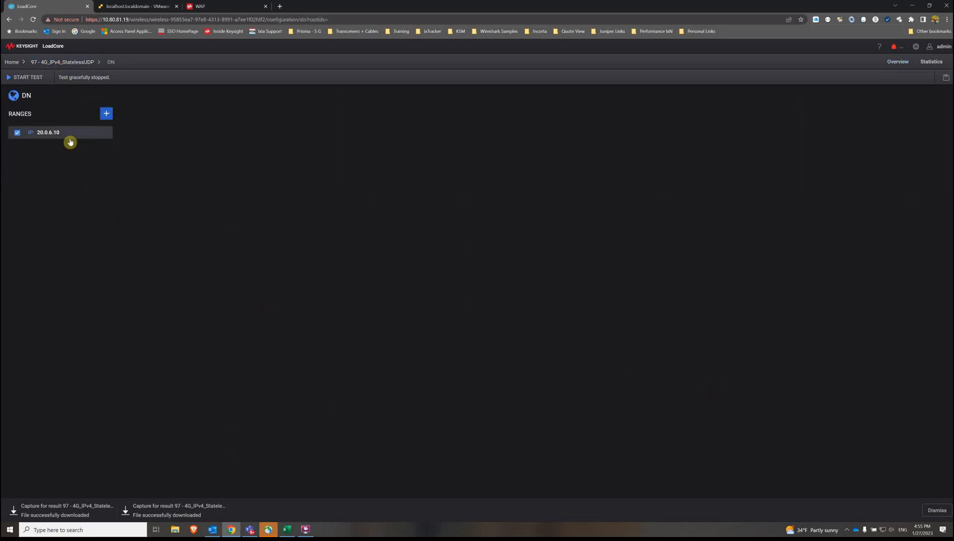
click(52, 133)
click(142, 205)
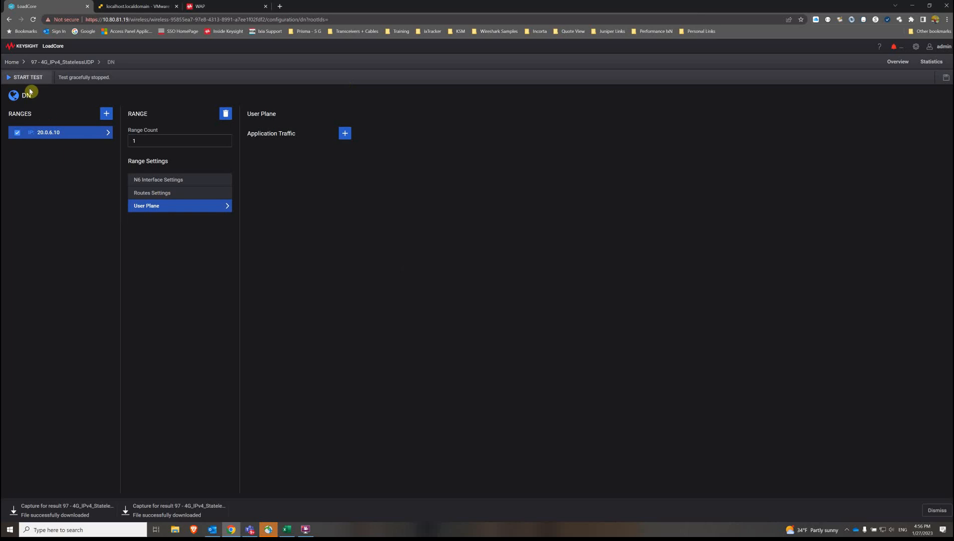
click(44, 65)
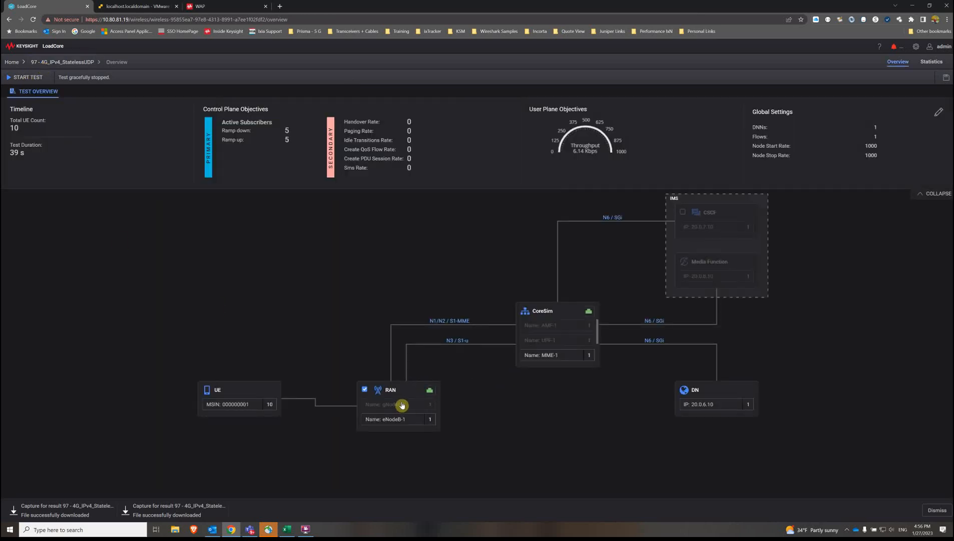
Step: Review the agent assignments and interface connections of the RAN and CoreSim nodes
click(429, 391)
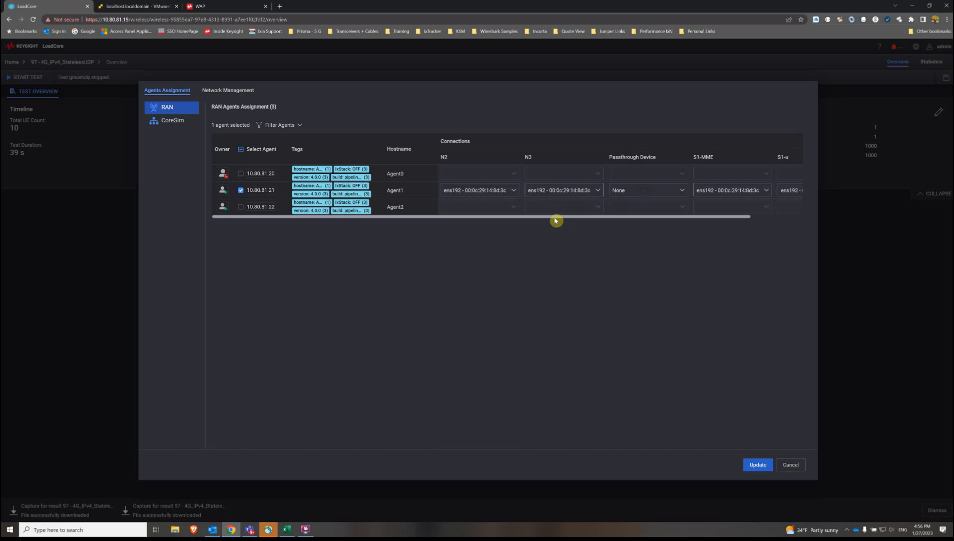
drag(556, 221, 632, 221)
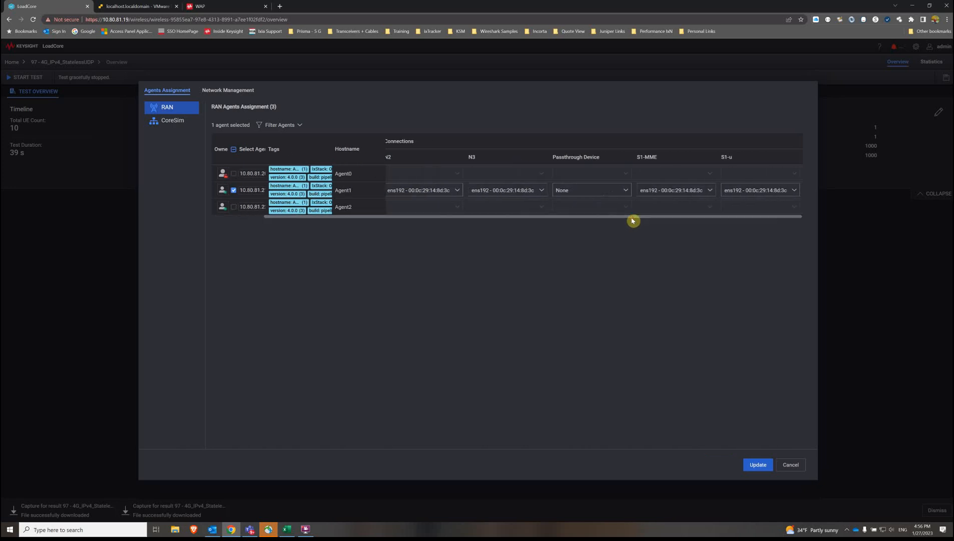
click(165, 122)
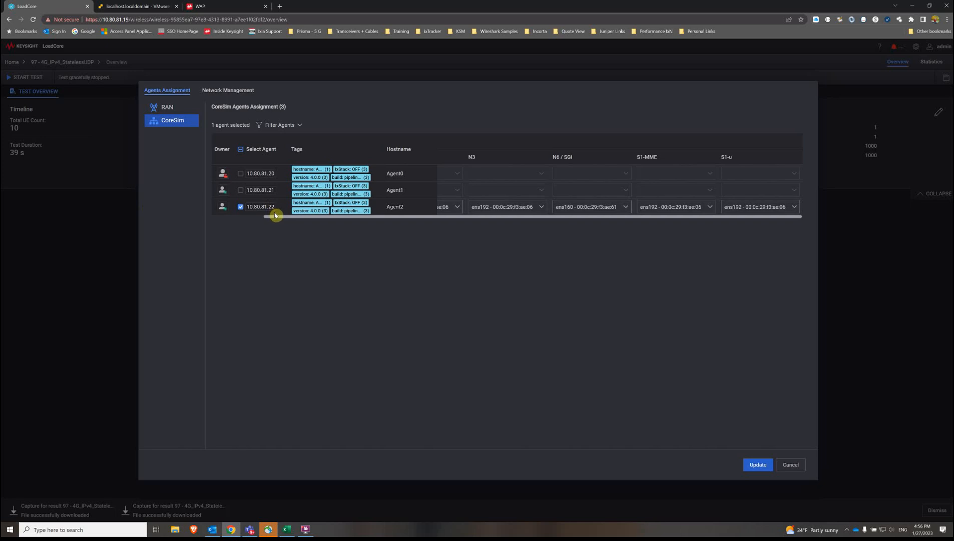
drag(509, 218, 395, 220)
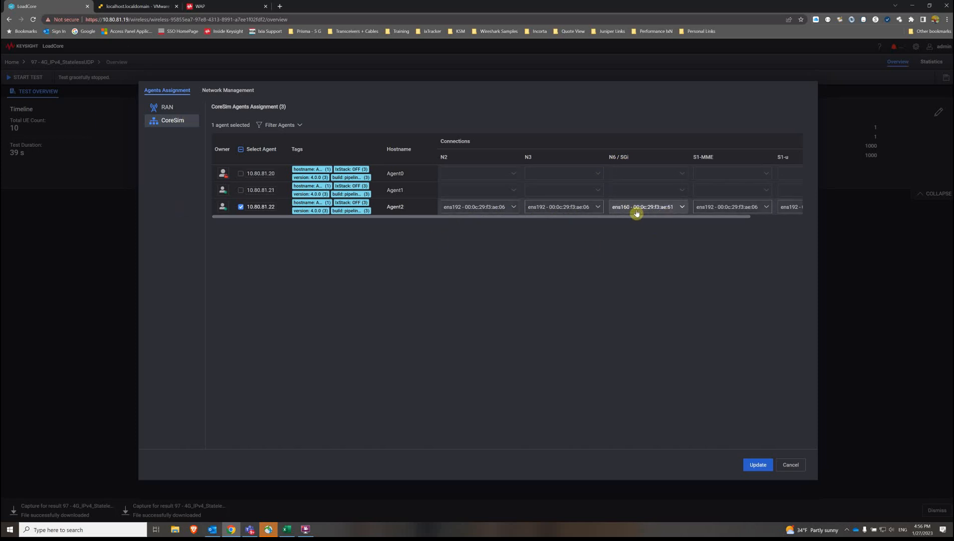
Step: Check the Agent2 virtual machine on portGrp-25GPort2 in VMware ESXi, then return to LoadCore and close the agent assignment without updating it
click(133, 6)
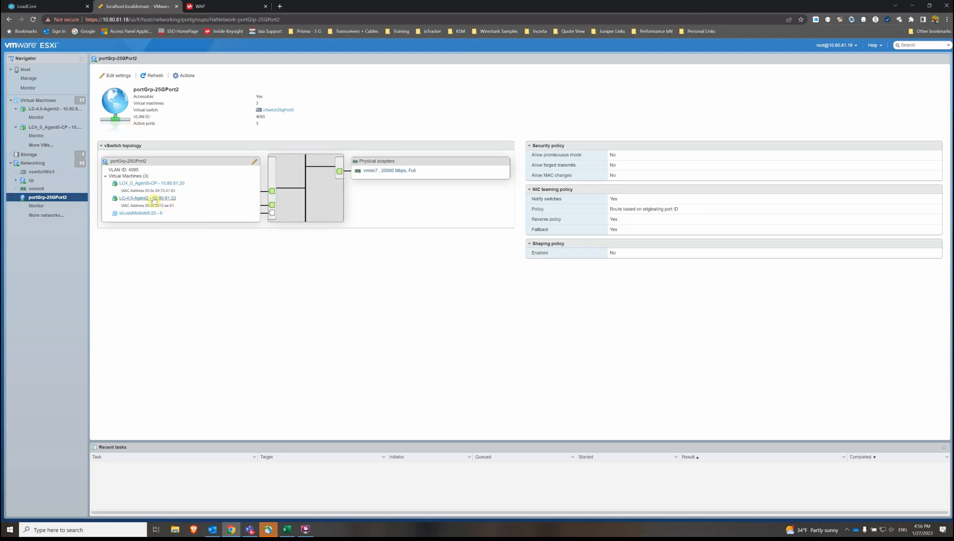
click(30, 6)
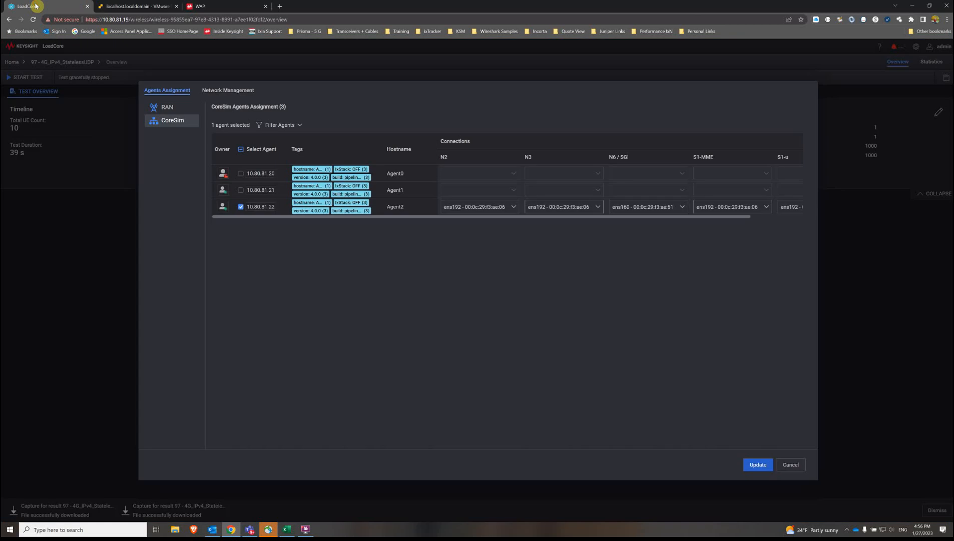
click(791, 465)
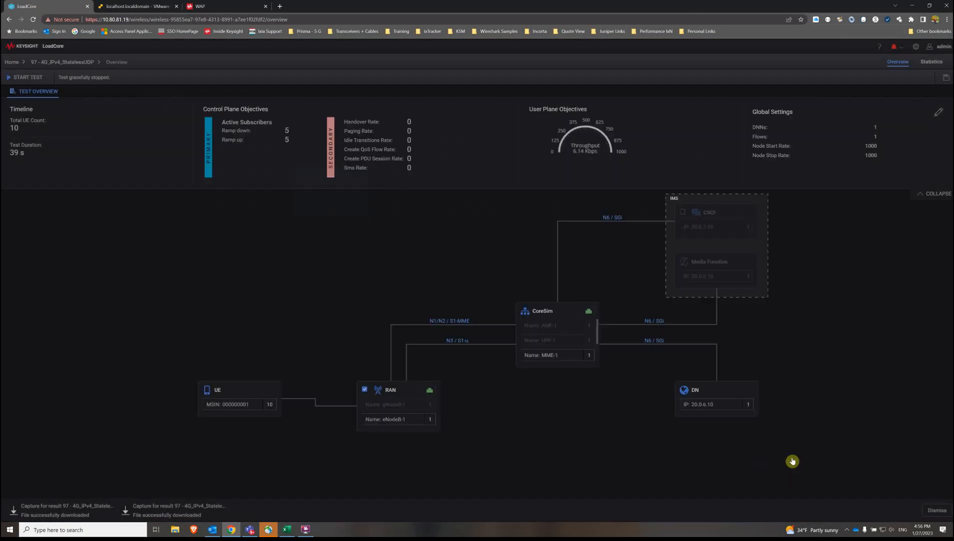
Step: Run the 4G_IPv4_StatelessUDP test, then browse the list of test results from the dashboard
click(23, 79)
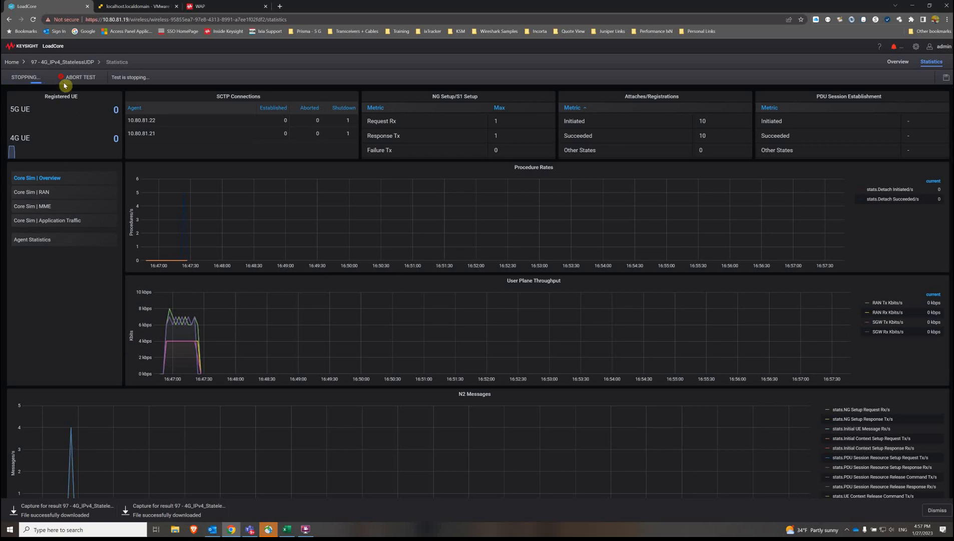
click(14, 62)
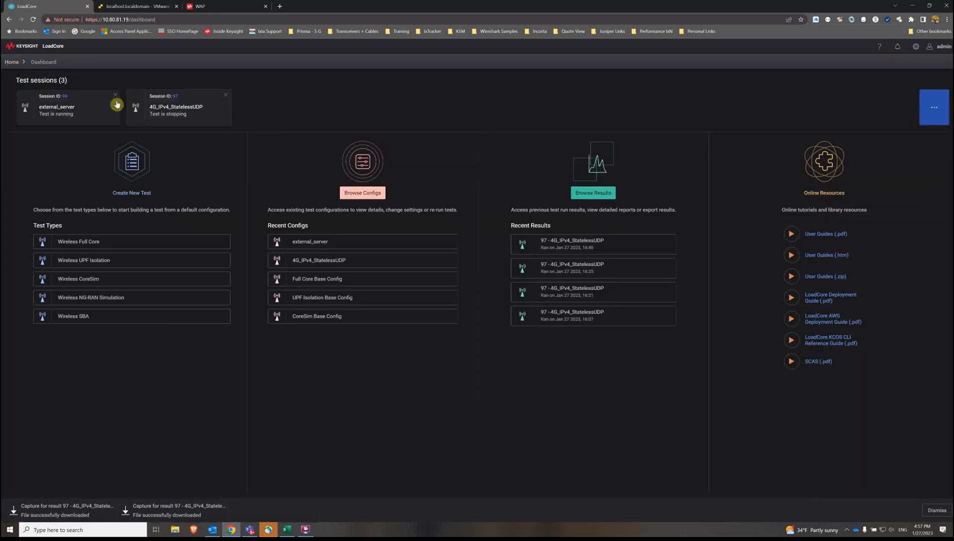
click(602, 194)
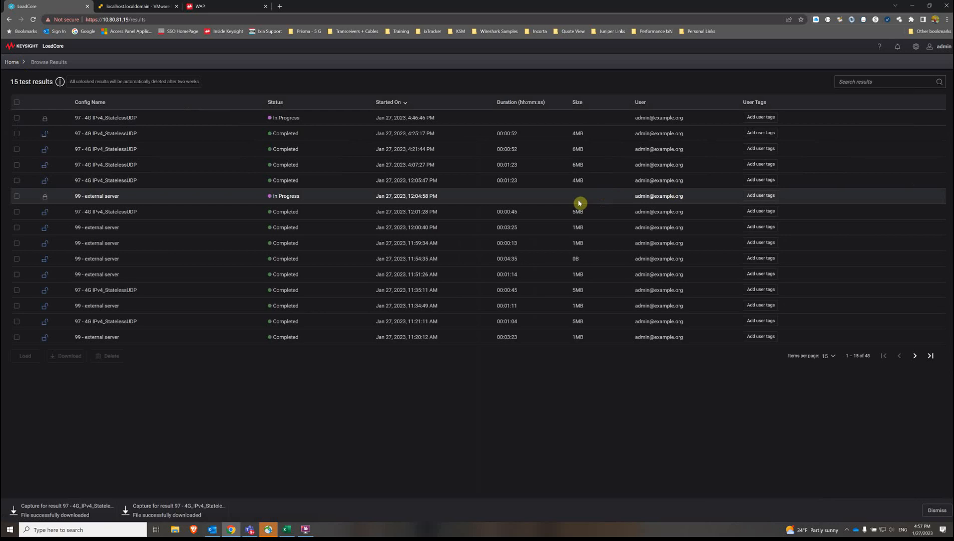
Step: Download the captures and logs of the newest 97 - 4G_IPv4_StatelessUDP result, saving the zip archive in Downloads
click(16, 118)
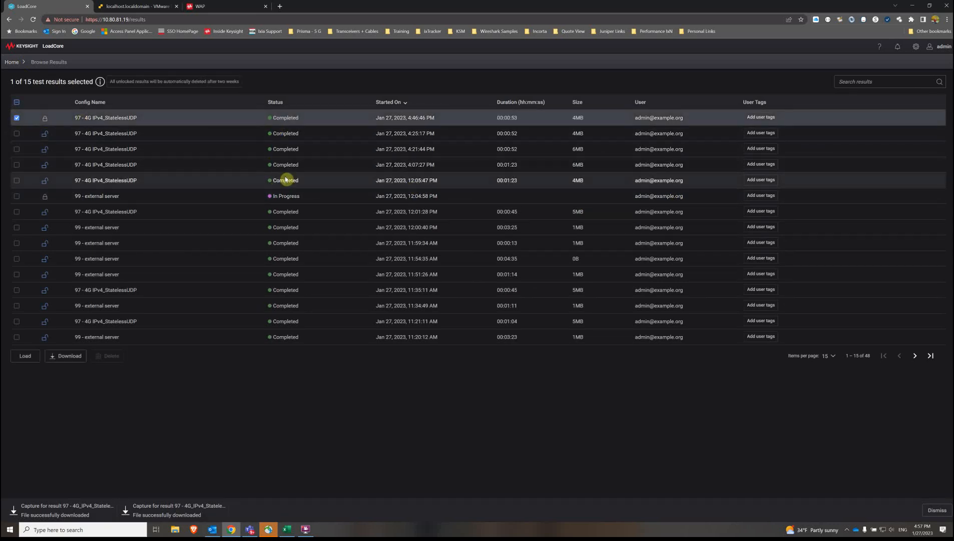
click(61, 357)
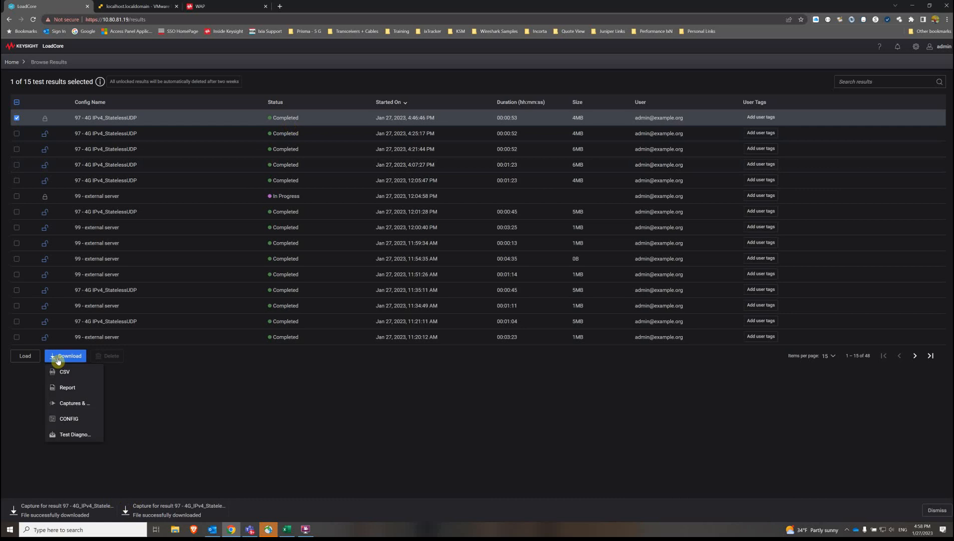
click(66, 403)
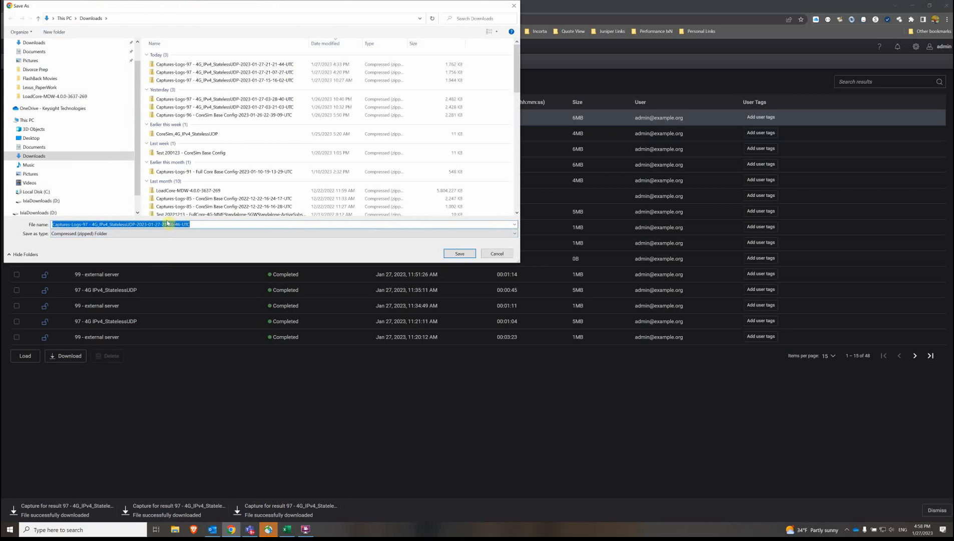
click(452, 254)
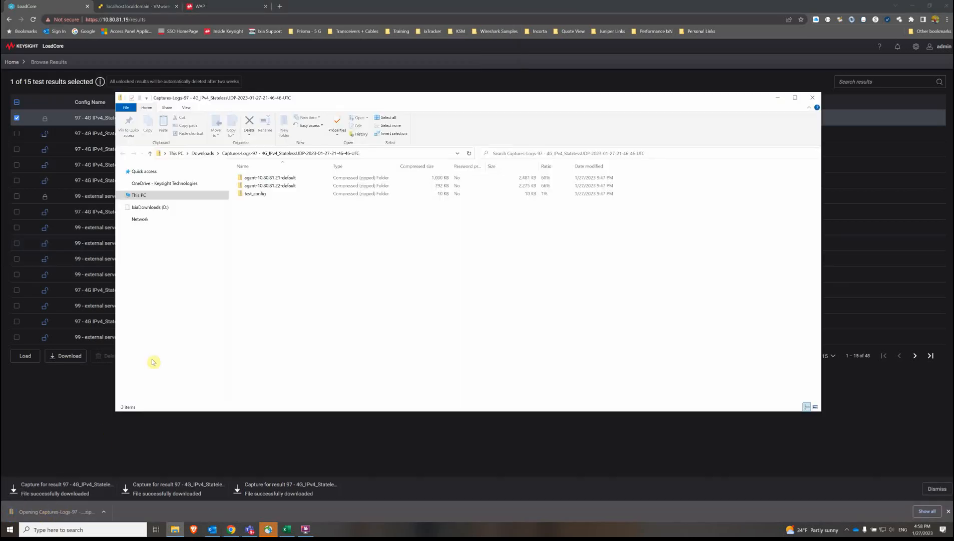
Step: Open the ens160 packet capture from the agent-10.80.81.22-default archive in the downloaded zip
double_click(287, 186)
click(257, 178)
double_click(257, 179)
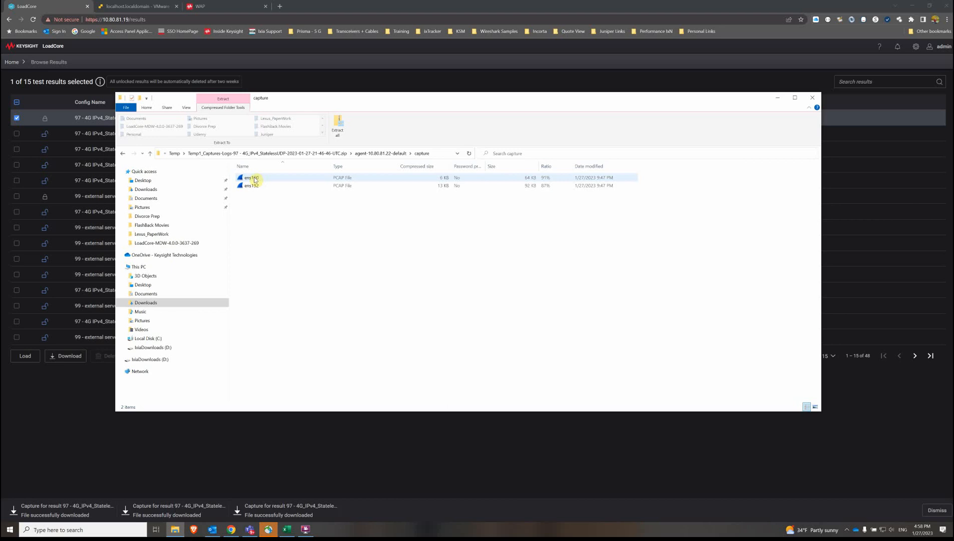
double_click(253, 178)
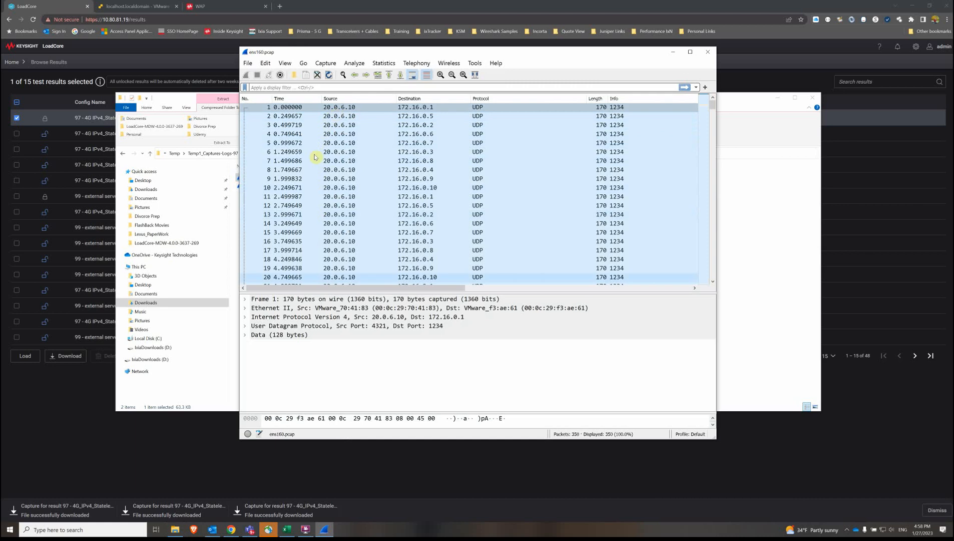
Step: Examine the first packet's IP, UDP and data layers and the UDP traffic in both directions, then close the capture and its folder
click(281, 318)
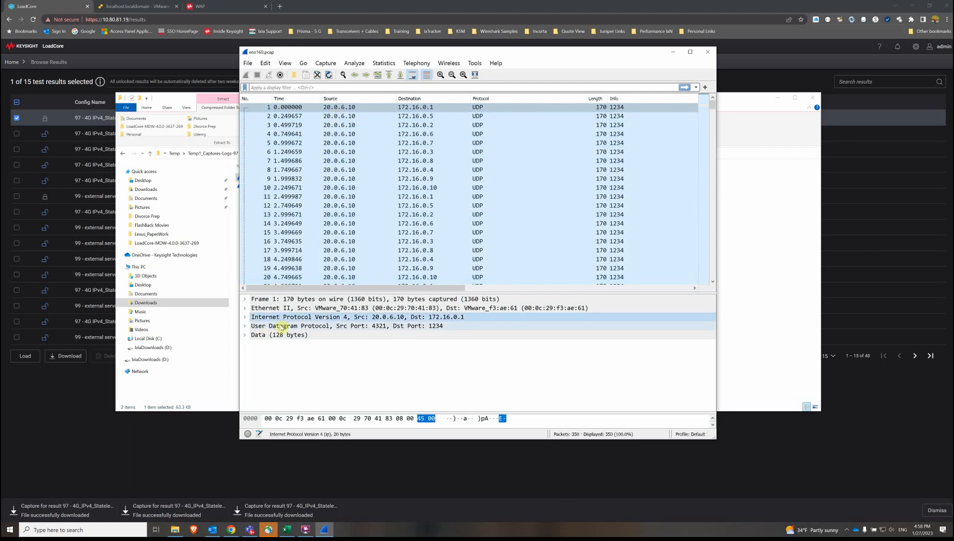
click(281, 327)
click(280, 334)
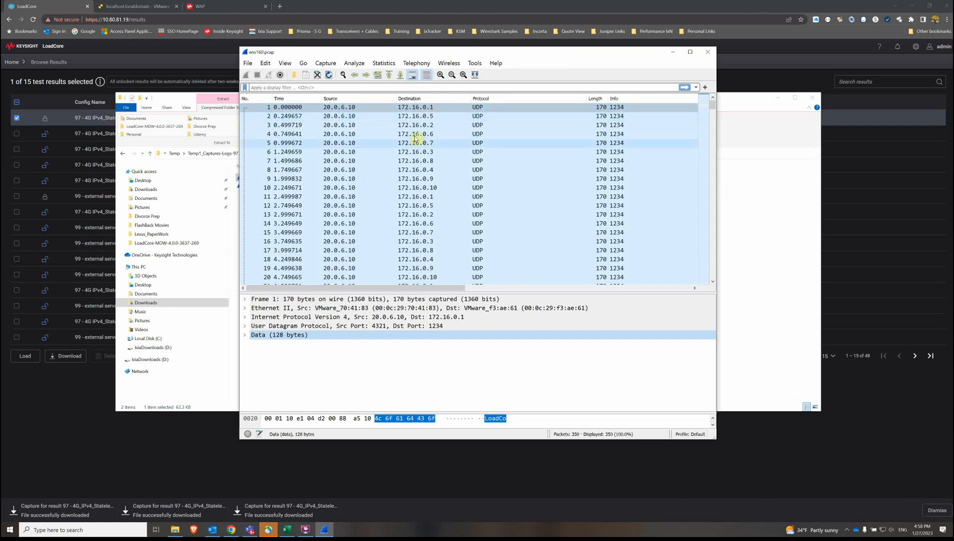
scroll(411, 125, down, 6)
scroll(411, 147, down, 5)
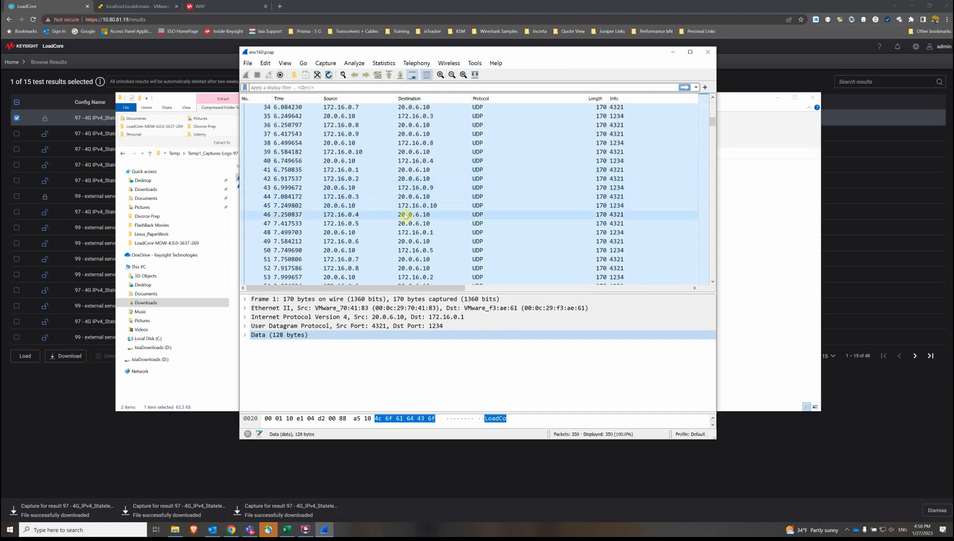
scroll(410, 216, down, 18)
scroll(413, 216, down, 3)
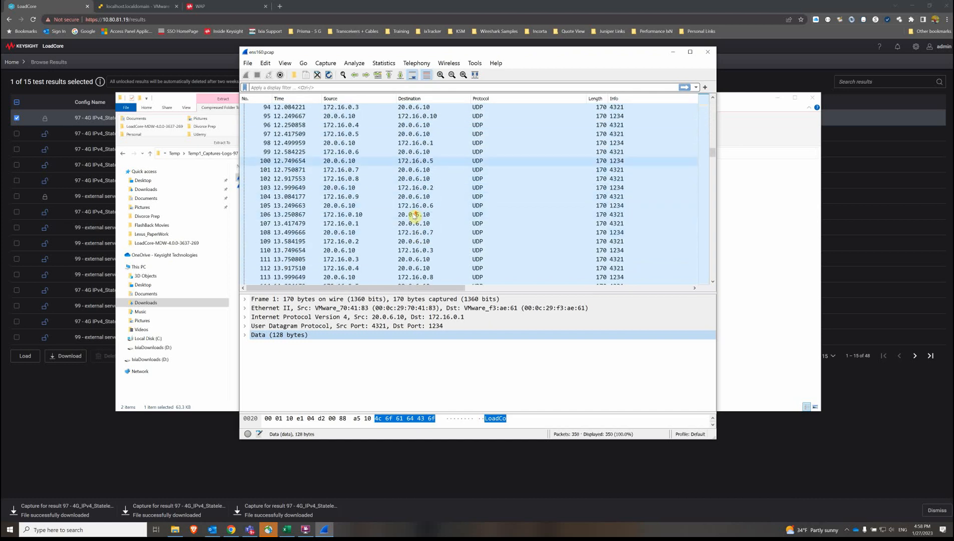
click(708, 54)
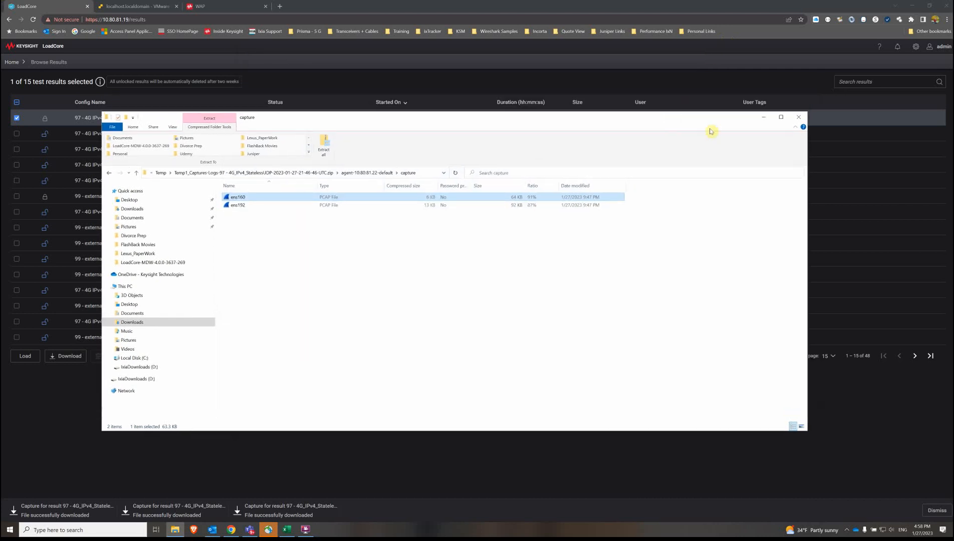
click(798, 117)
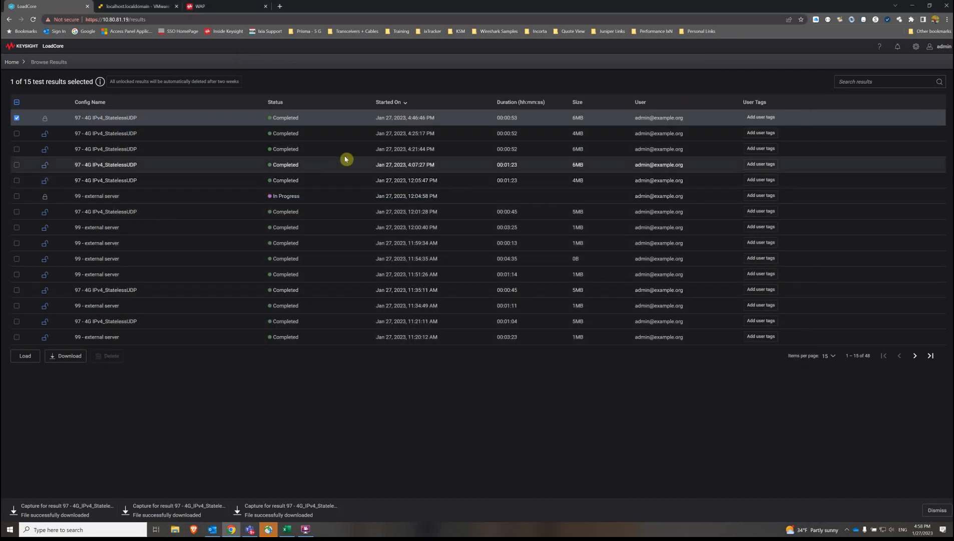
Step: Switch to the Keysight License Manager and review the license statistics per feature, then switch to VMware ESXi
click(217, 7)
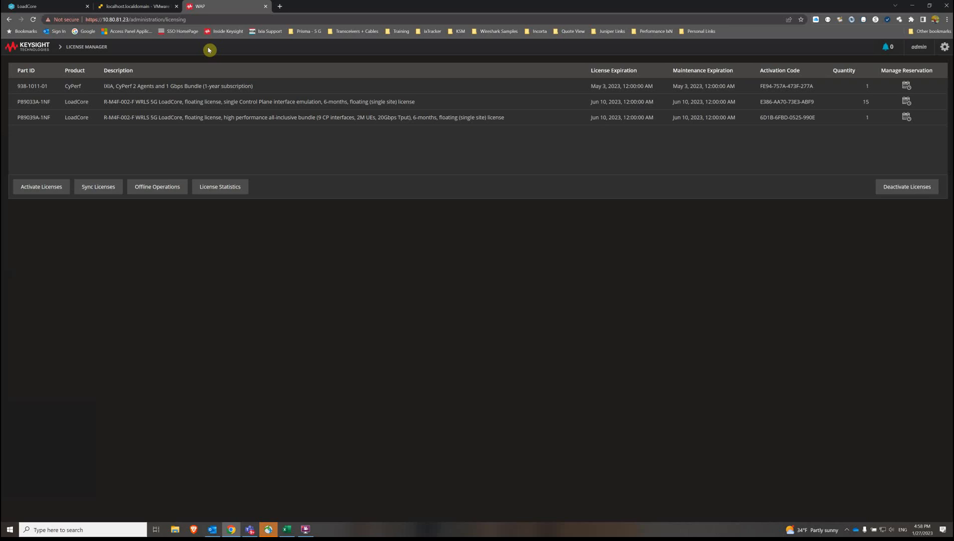
click(219, 189)
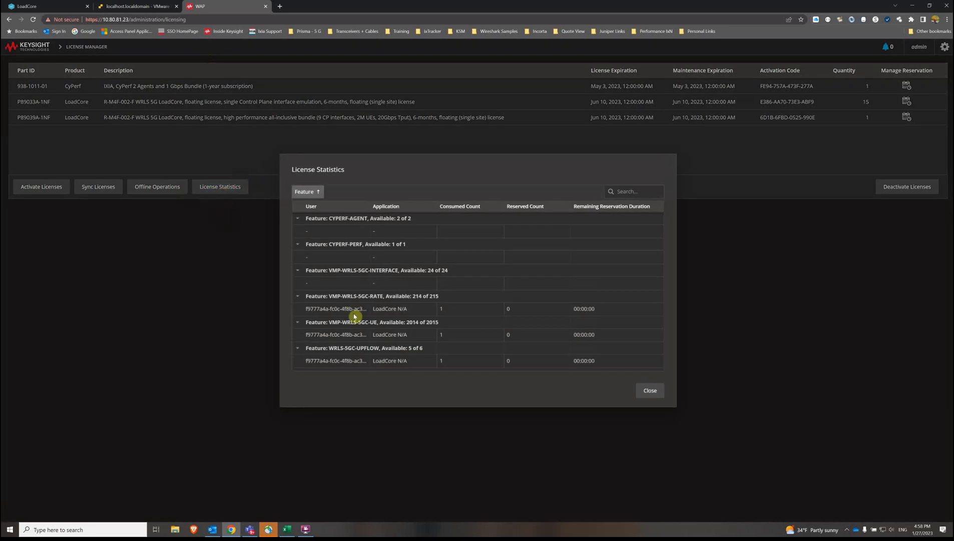
scroll(353, 308, down, 1)
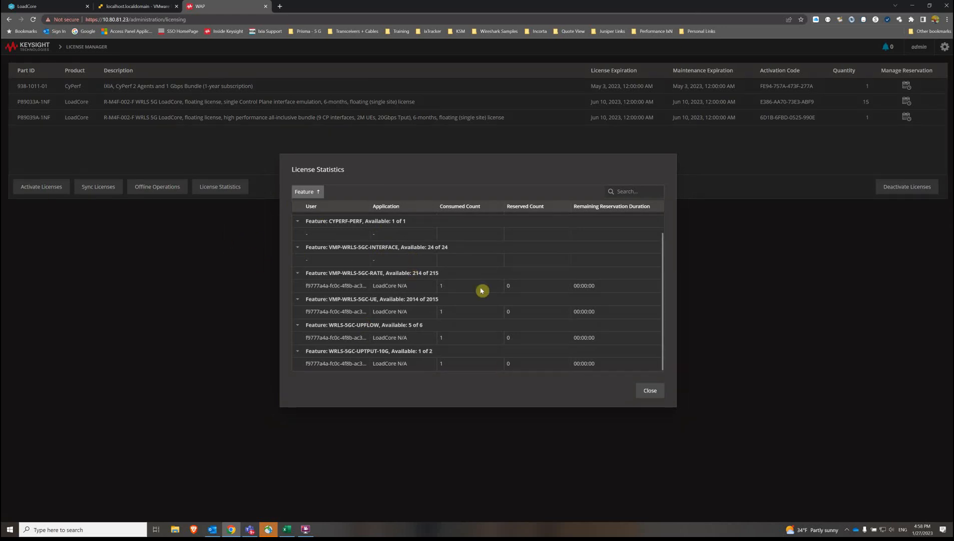
click(650, 391)
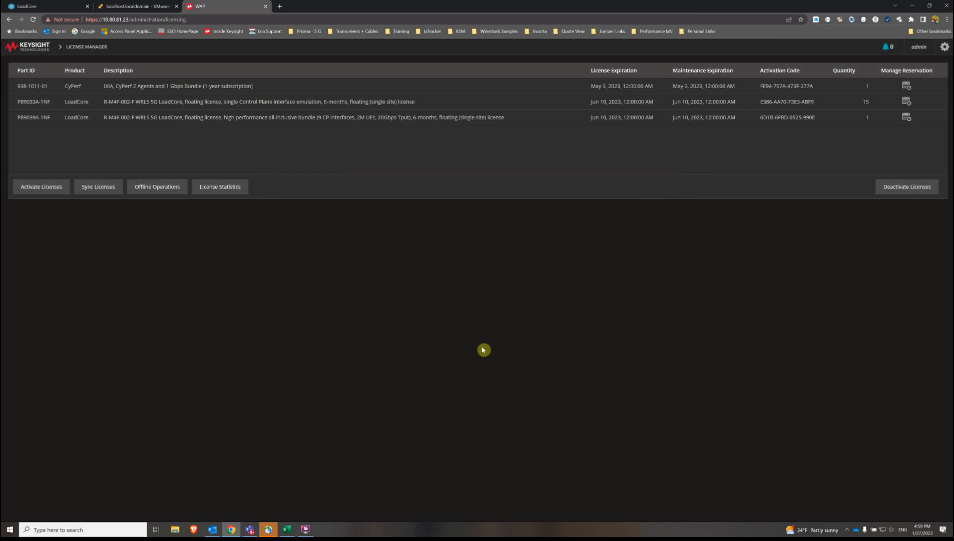
click(131, 6)
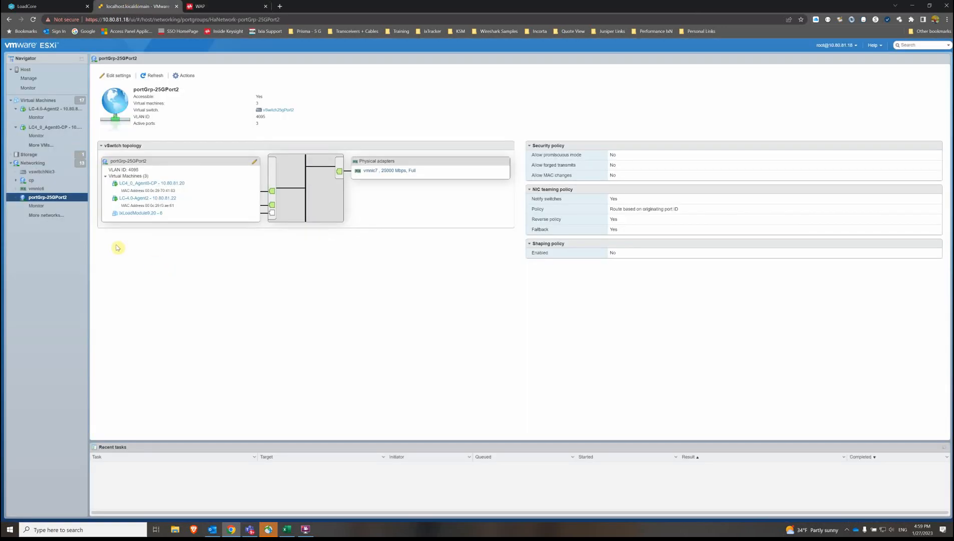